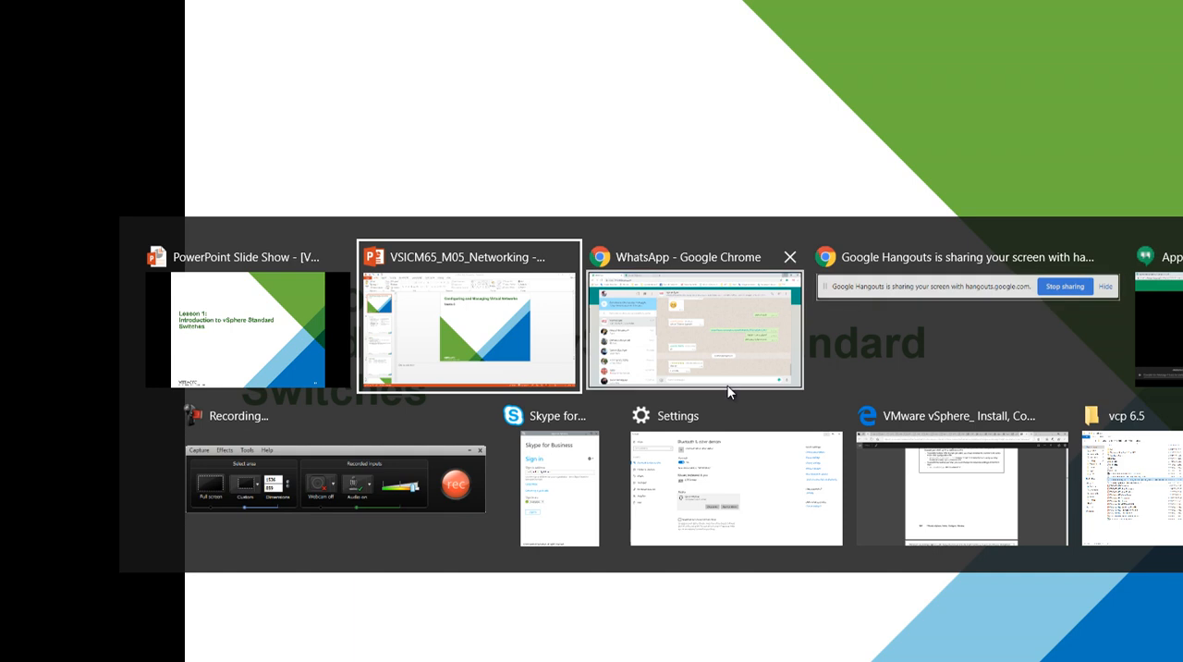
# - Leave the slide show and launch Paint through a system search for "paint"
pyautogui.click(469, 319)
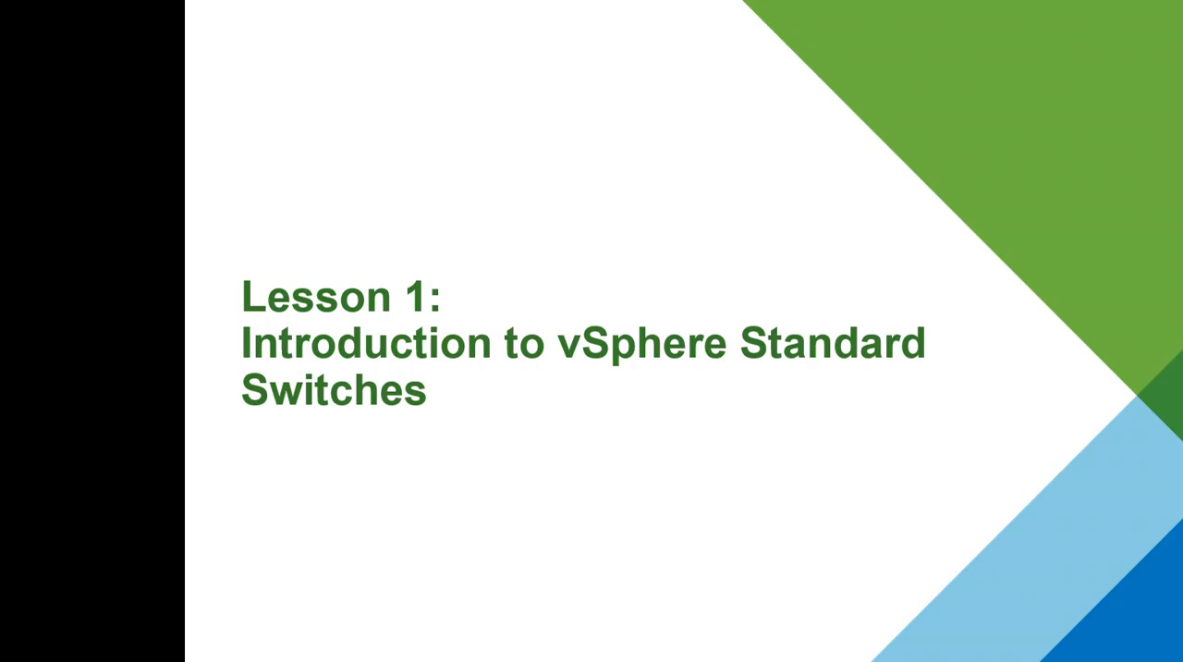
pyautogui.press('super')
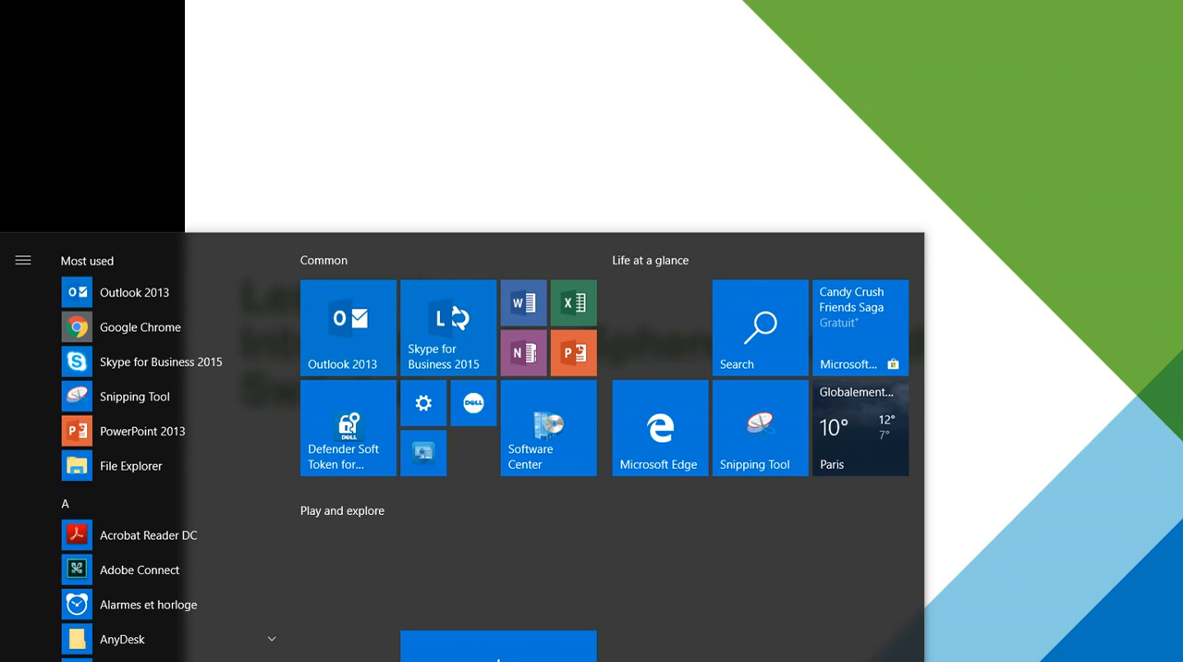
pyautogui.moveTo(291, 372); pyautogui.dragTo(324, 633)
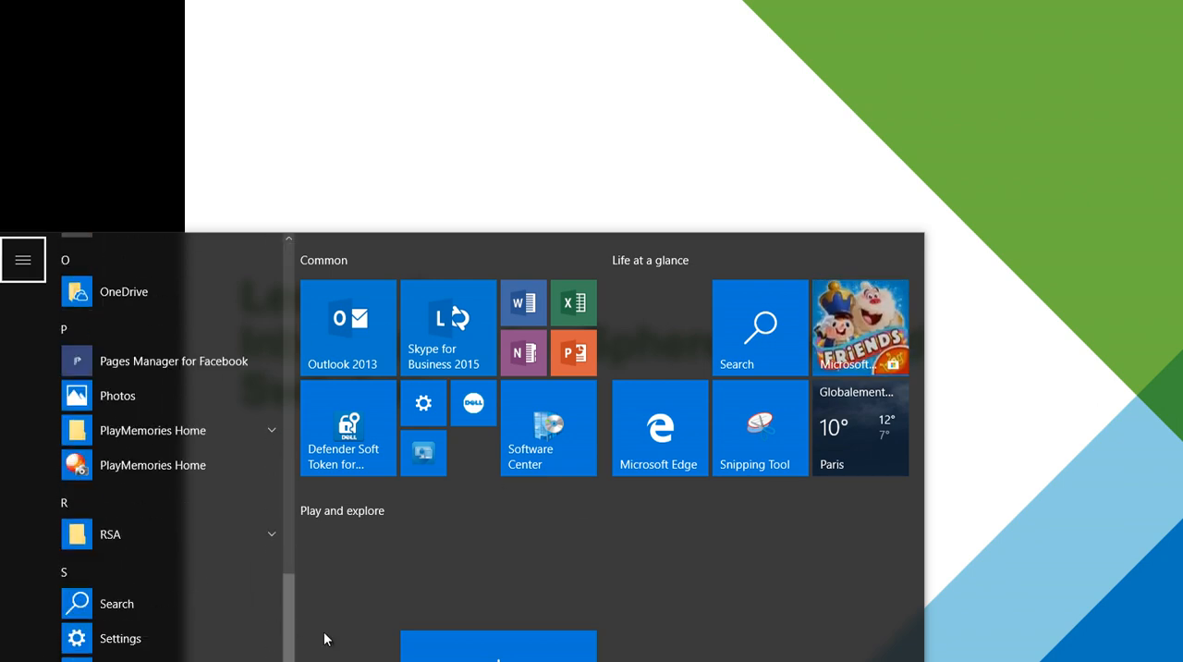
pyautogui.click(732, 334)
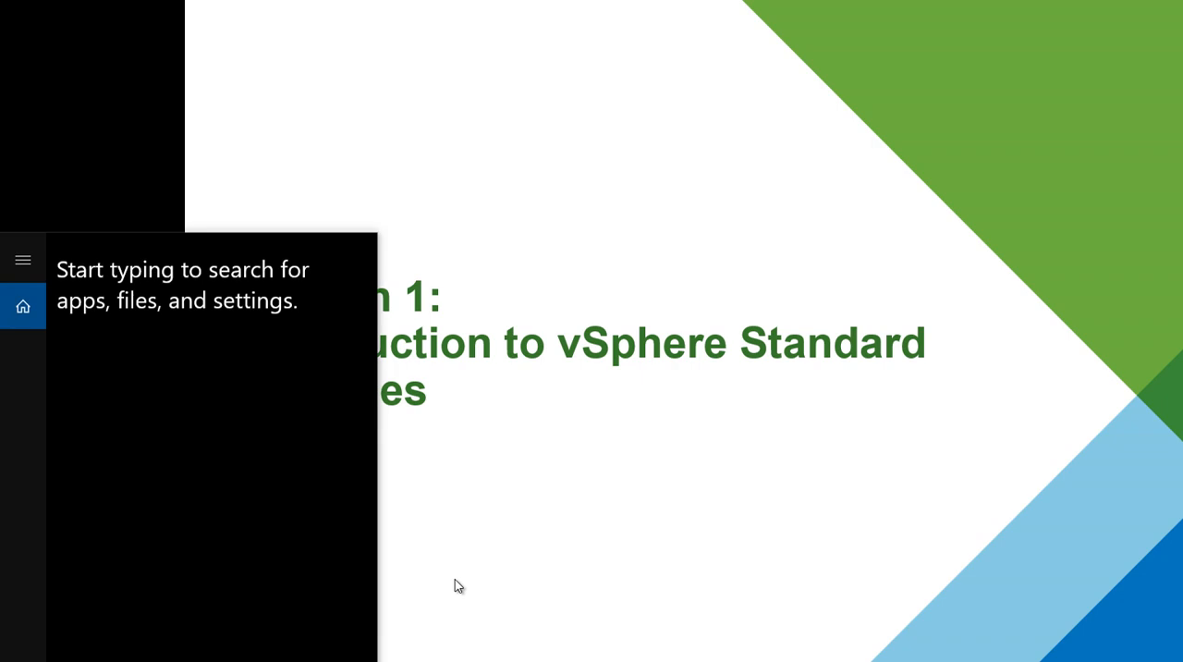
pyautogui.write('paint')
pyautogui.press('Return')
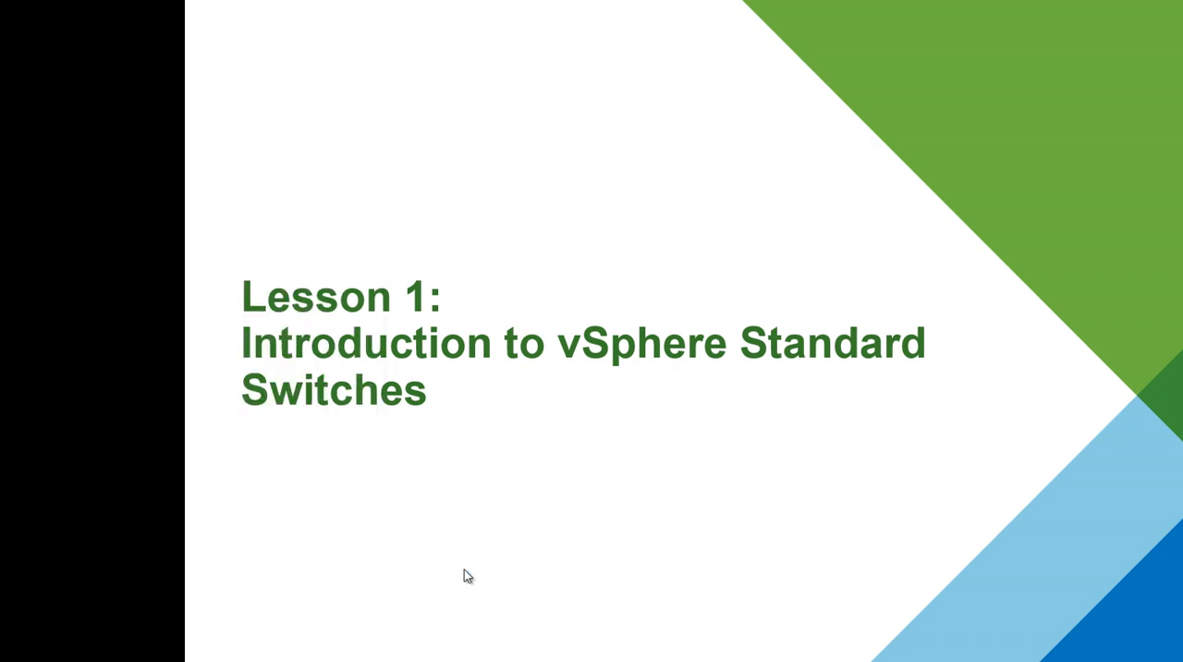
# - Switch to the Hangouts video call in Chrome and show its chat messages
pyautogui.click(502, 661)
pyautogui.click(545, 660)
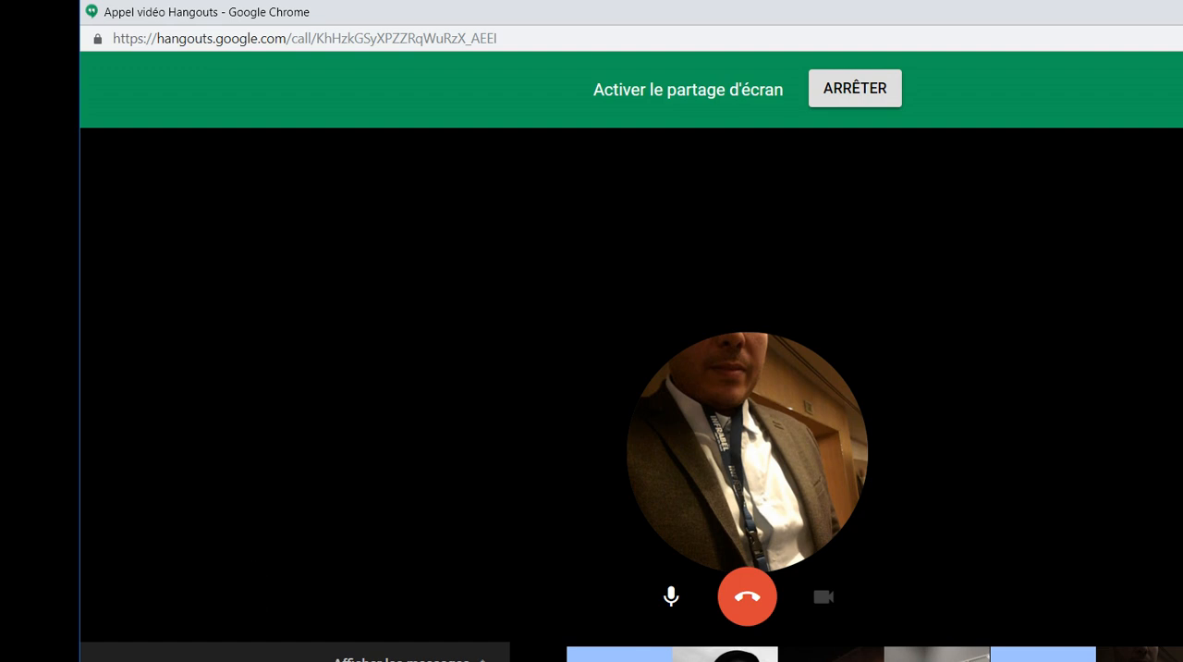
pyautogui.click(432, 654)
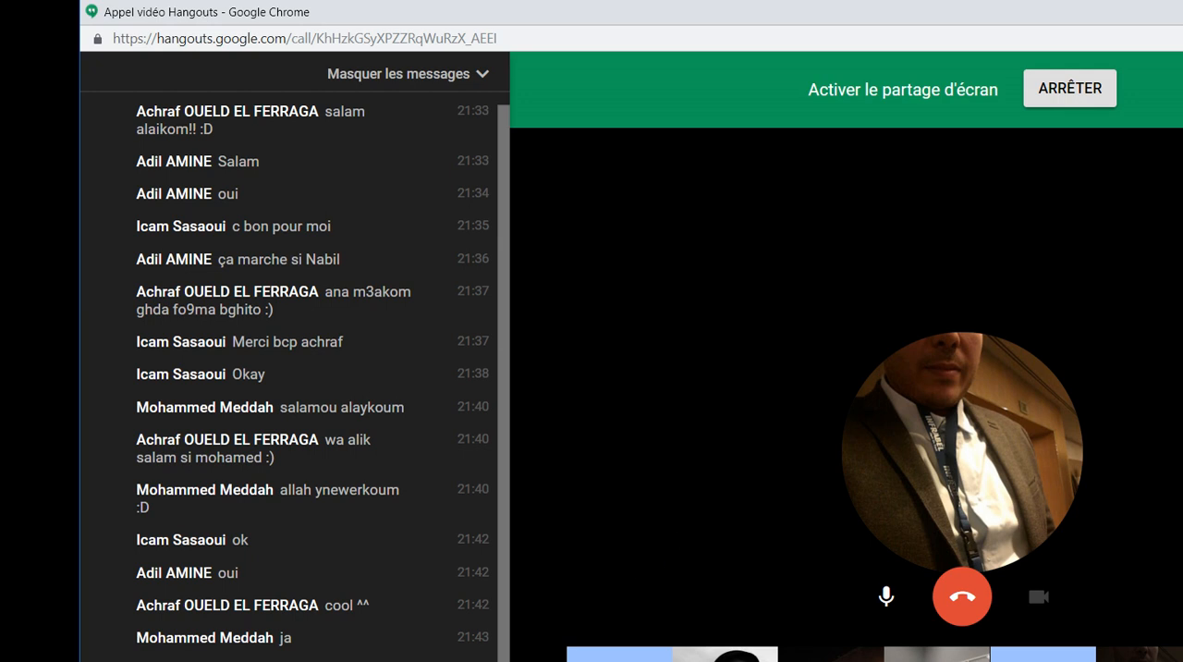
# - Switch to Paint, maximize its window and add the bold title text "Reseaux Physique" near the canvas's upper left corner
pyautogui.press('super')
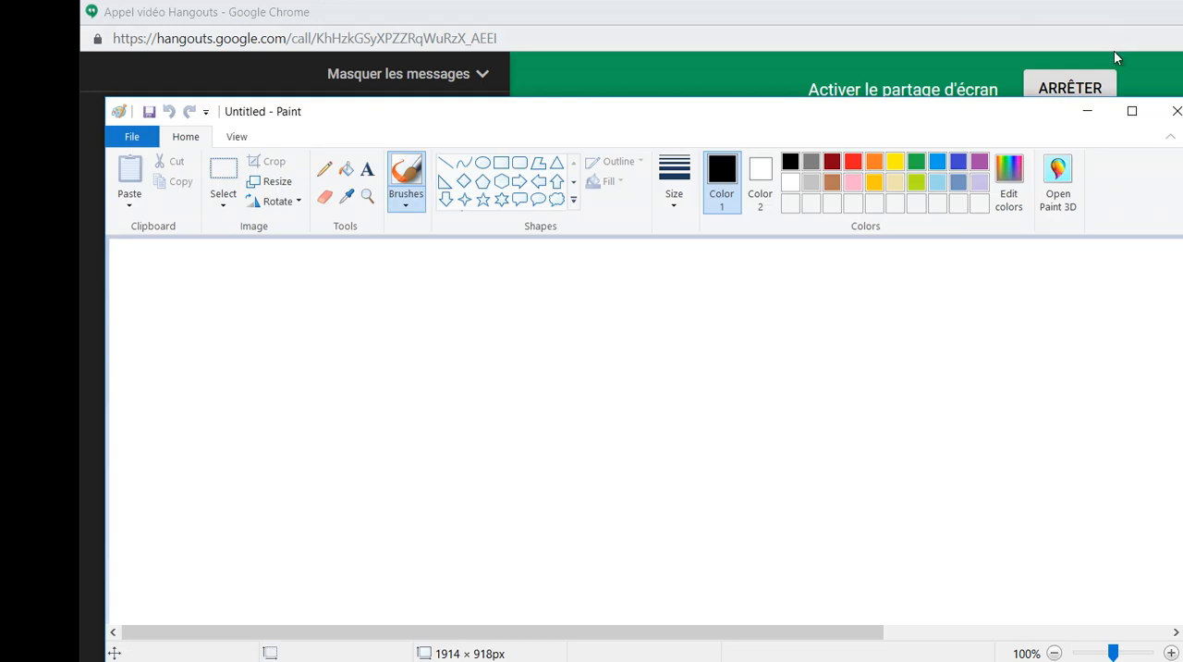
pyautogui.click(1139, 118)
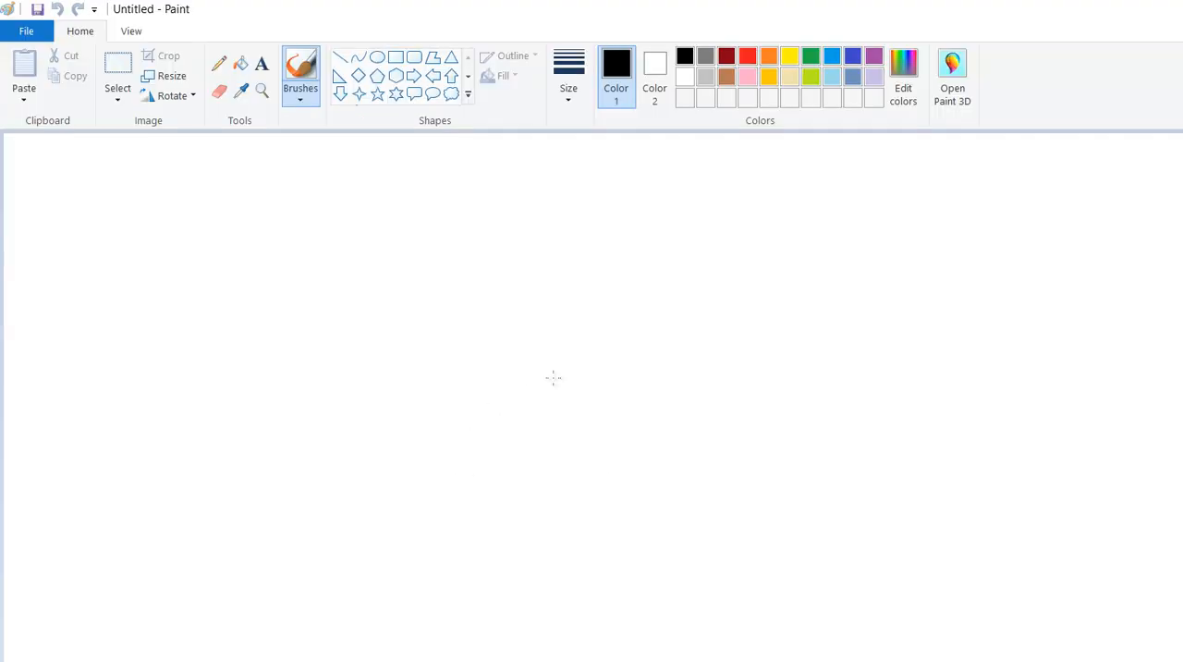
pyautogui.click(396, 63)
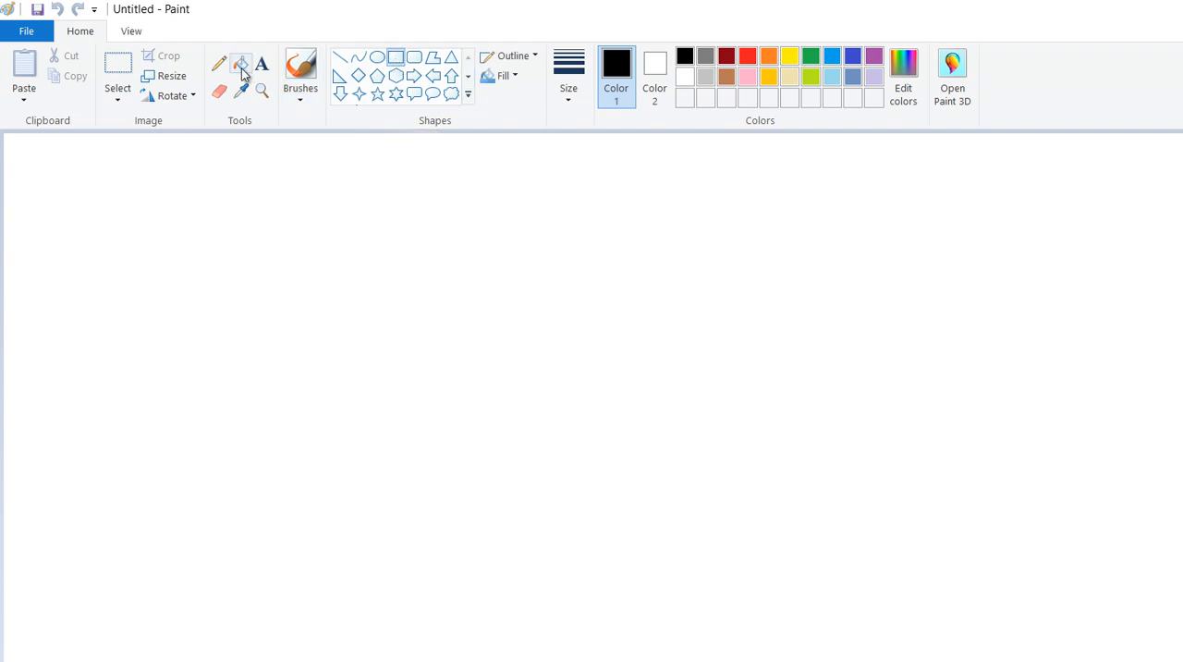
pyautogui.click(261, 62)
pyautogui.click(444, 207)
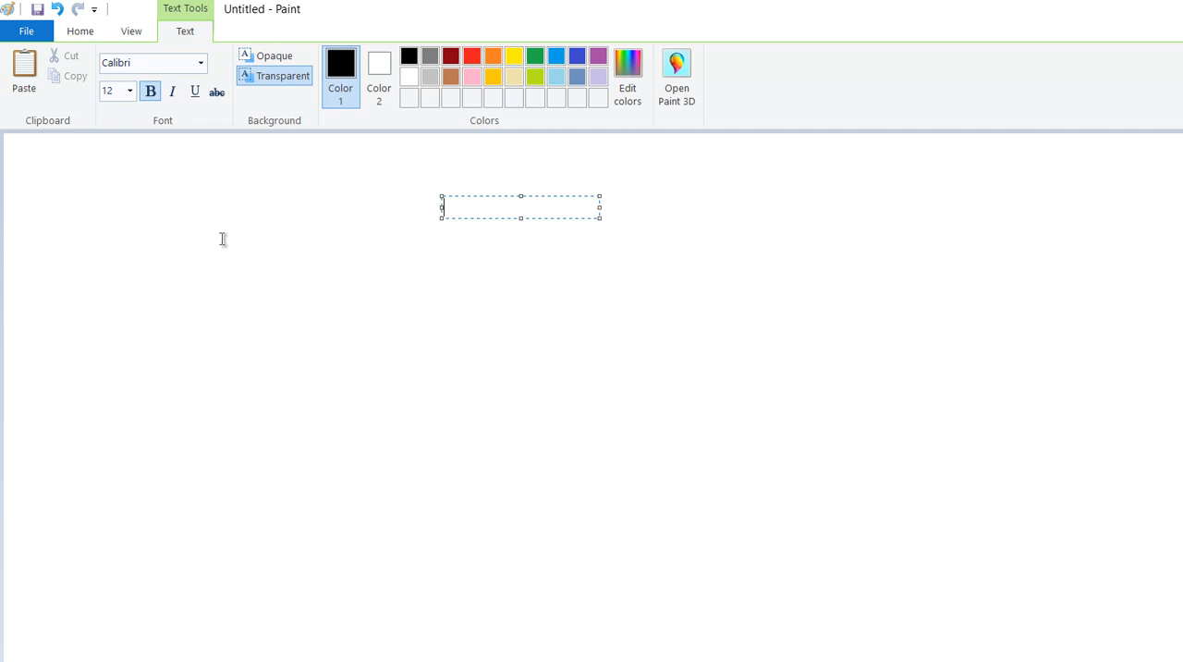
pyautogui.click(165, 210)
pyautogui.click(119, 205)
pyautogui.write('Resea')
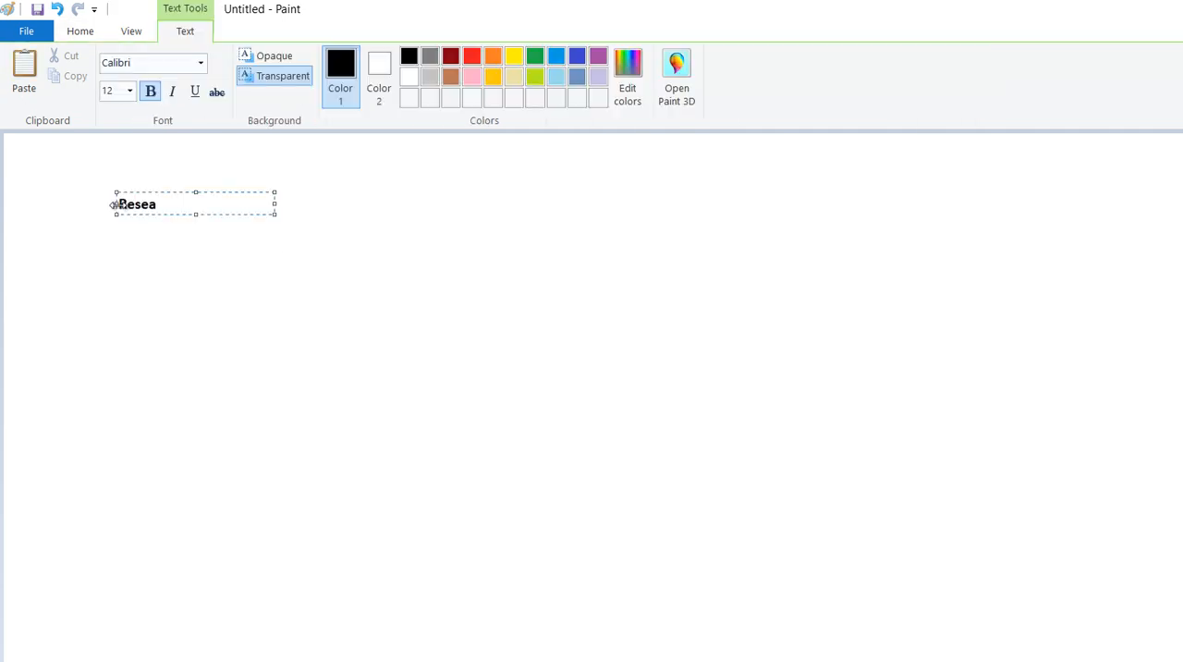
pyautogui.write('ux Physique')
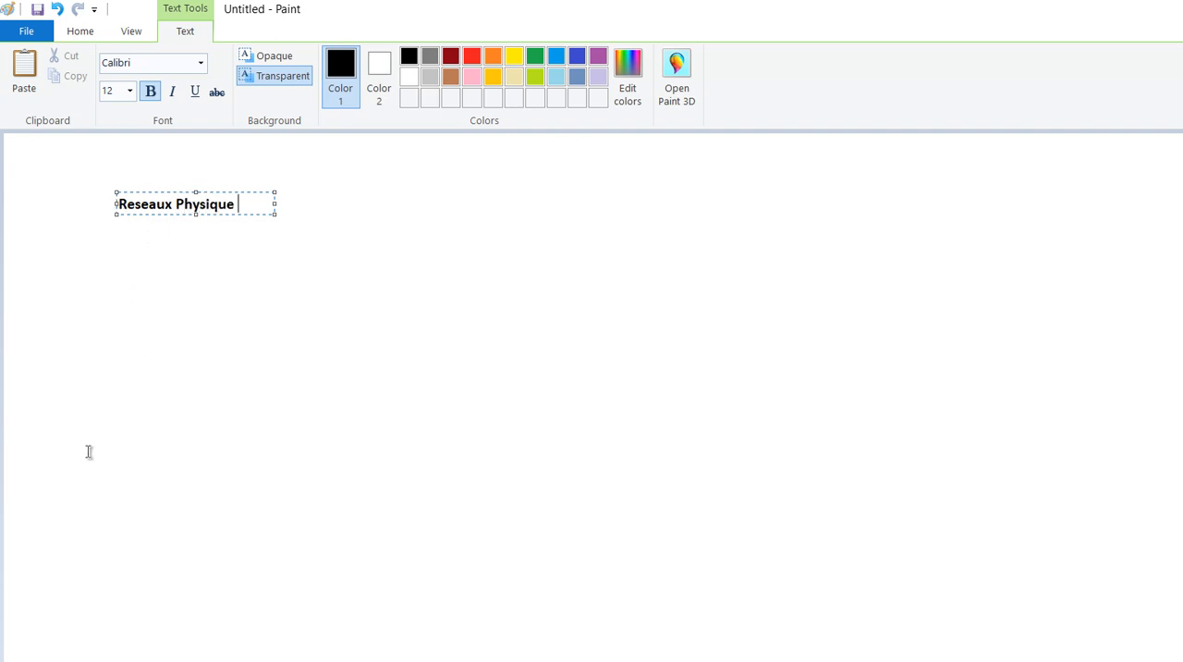
pyautogui.click(197, 355)
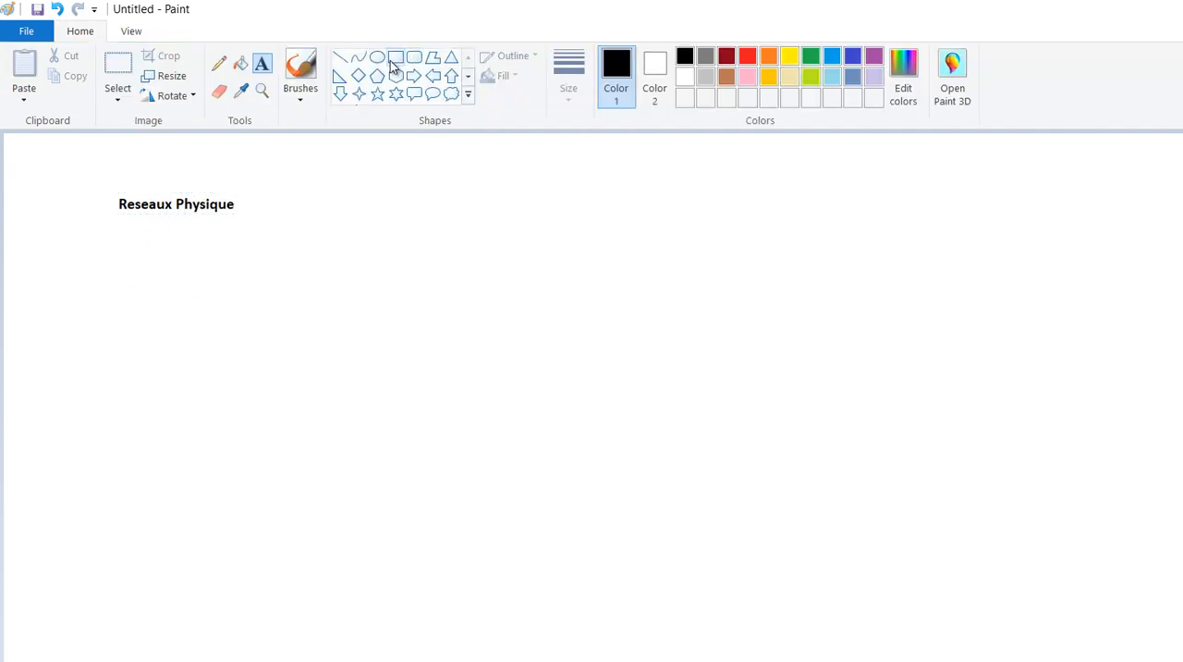
# - Draw three wide black-outlined rectangles side by side in a row below the title
pyautogui.click(395, 58)
pyautogui.moveTo(20, 367)
pyautogui.mouseDown()
pyautogui.moveTo(187, 401)
pyautogui.moveTo(345, 385)
pyautogui.moveTo(577, 394)
pyautogui.mouseUp()
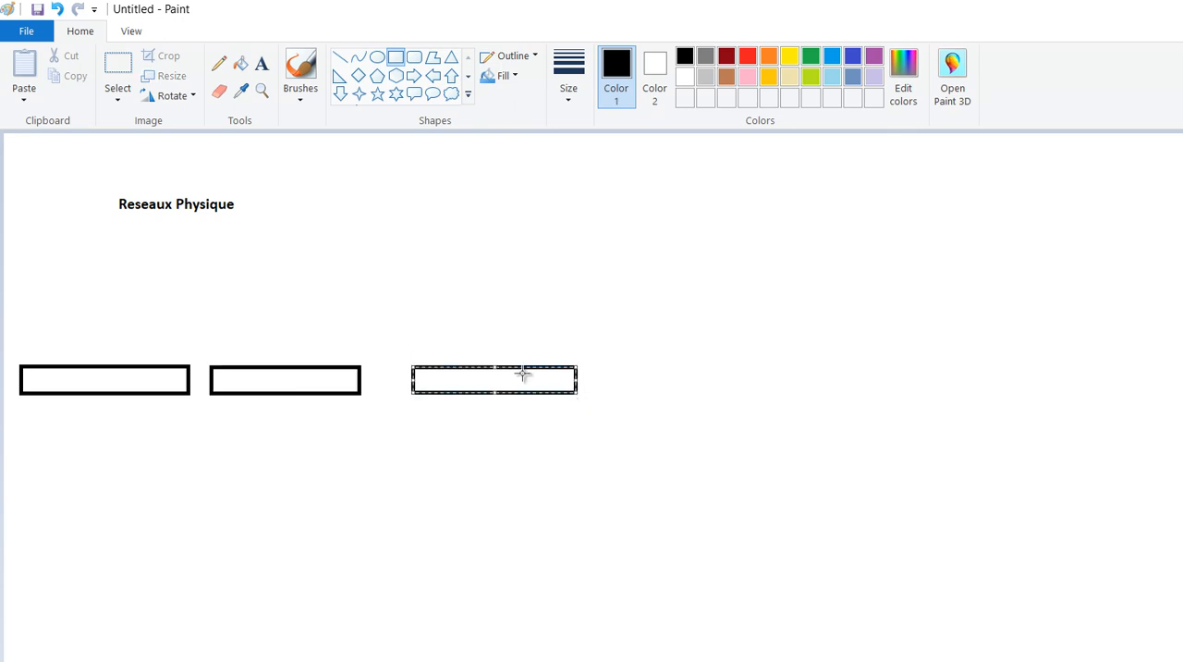
# - Label the three rectangles from left to right with the texts "server1", "server2" and "server 3" above them
pyautogui.click(263, 65)
pyautogui.click(60, 349)
pyautogui.write('server1')
pyautogui.click(259, 349)
pyautogui.click(260, 348)
pyautogui.write('server2')
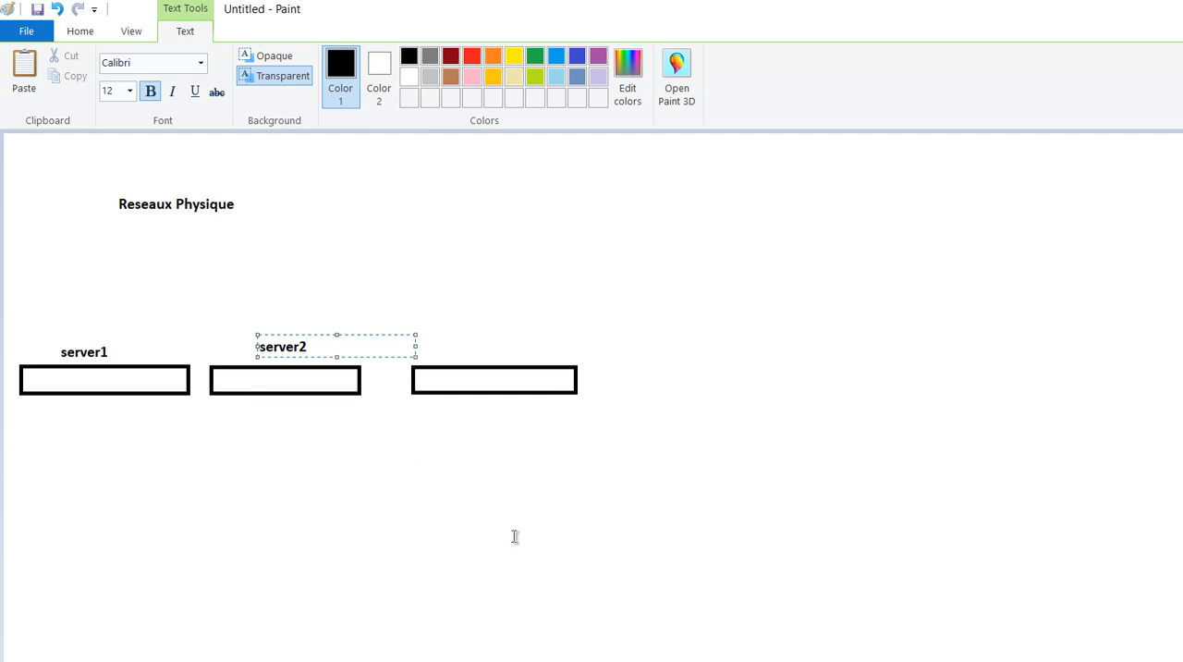
pyautogui.click(518, 533)
pyautogui.click(456, 346)
pyautogui.click(457, 357)
pyautogui.click(456, 357)
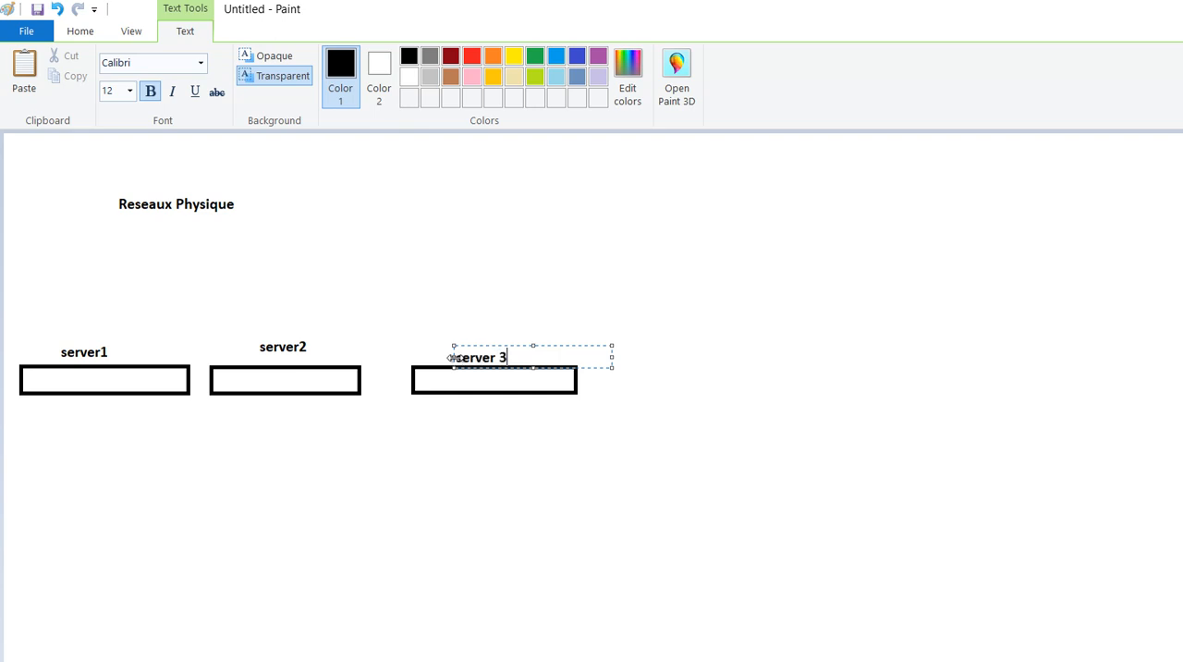
pyautogui.click(424, 465)
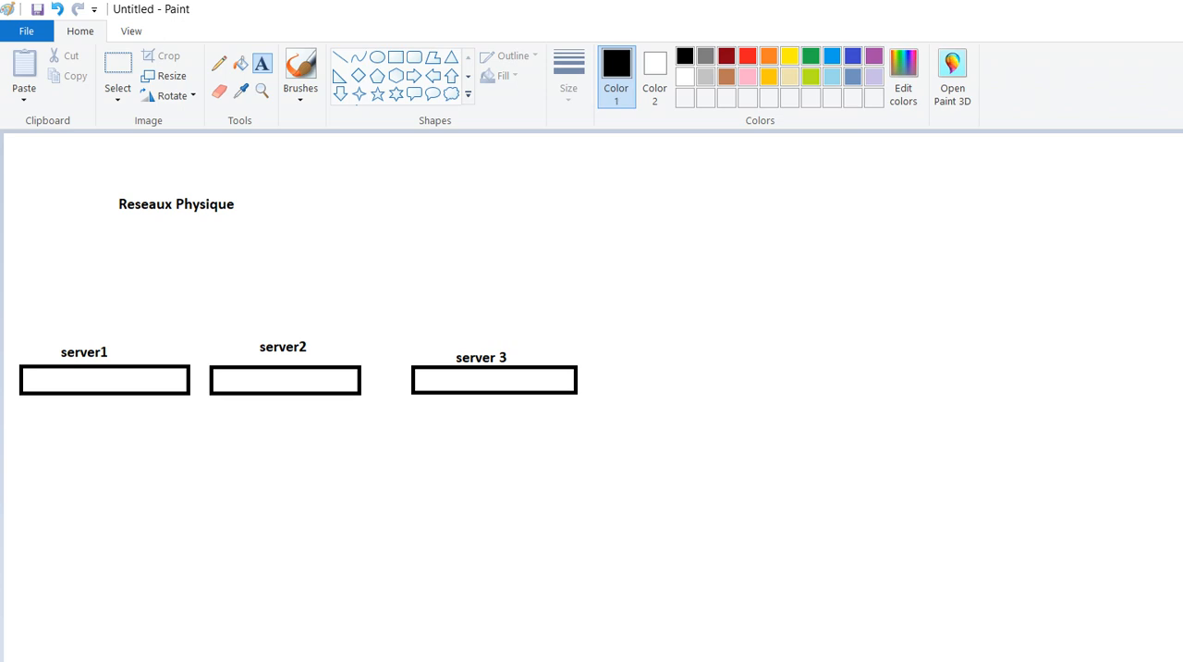
# - Switch to the Hangouts call and check the chat for the participants' replies
pyautogui.click(503, 661)
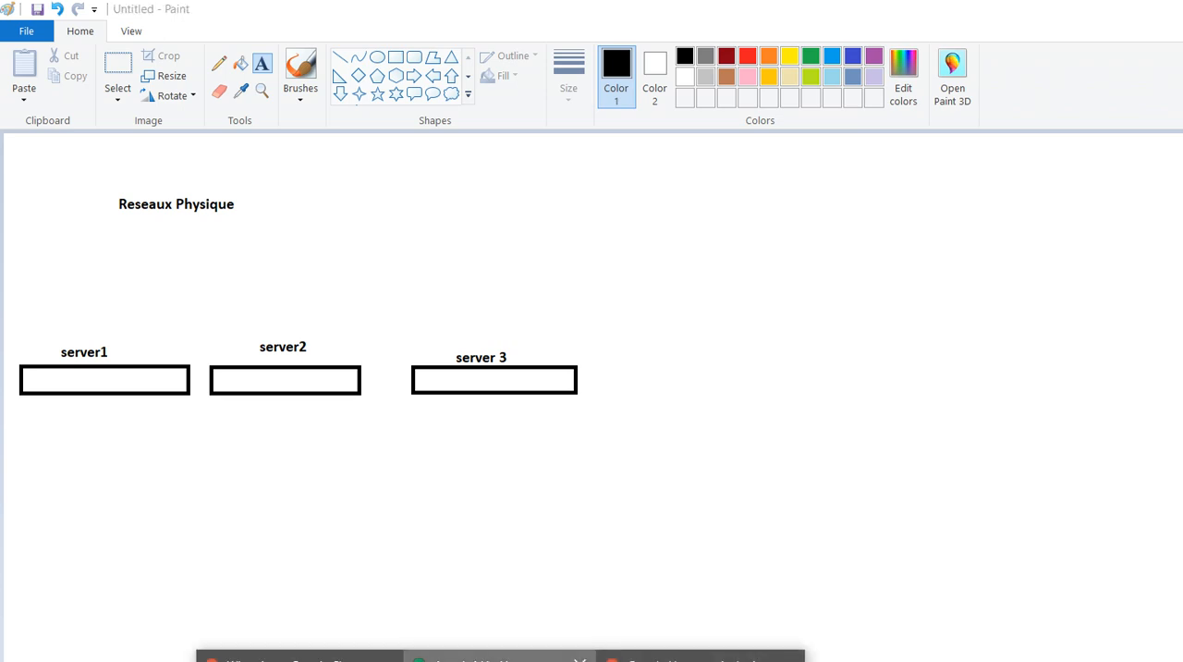
pyautogui.click(499, 658)
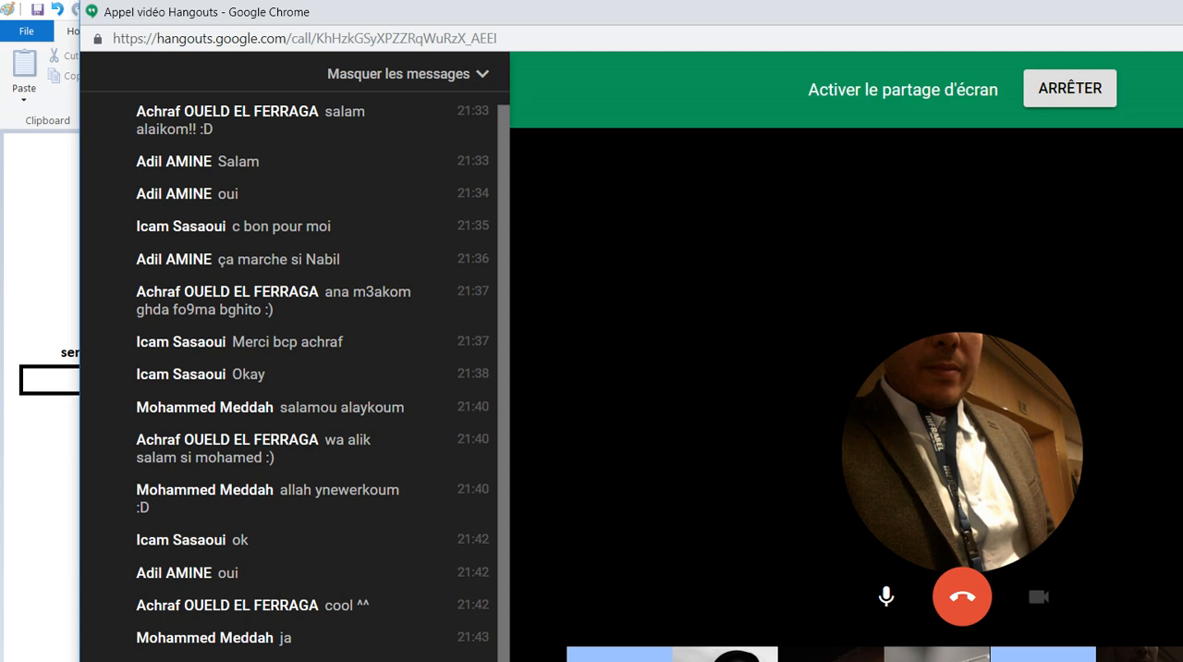
pyautogui.click(65, 542)
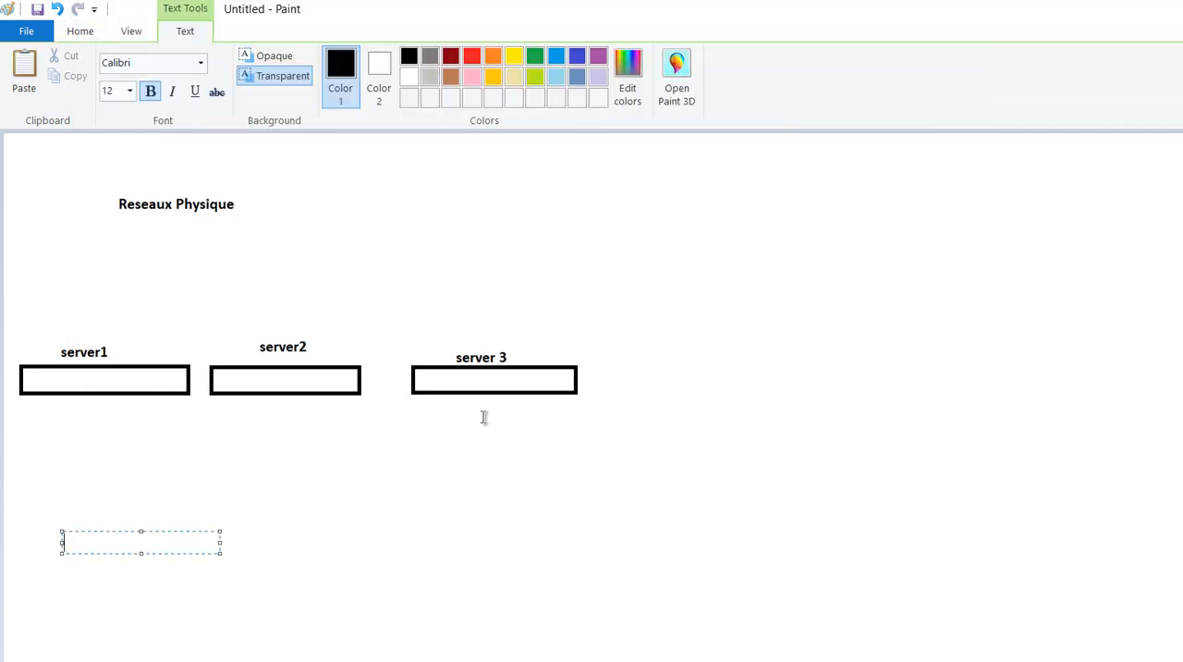
pyautogui.hotkey('alt', 'Tab')
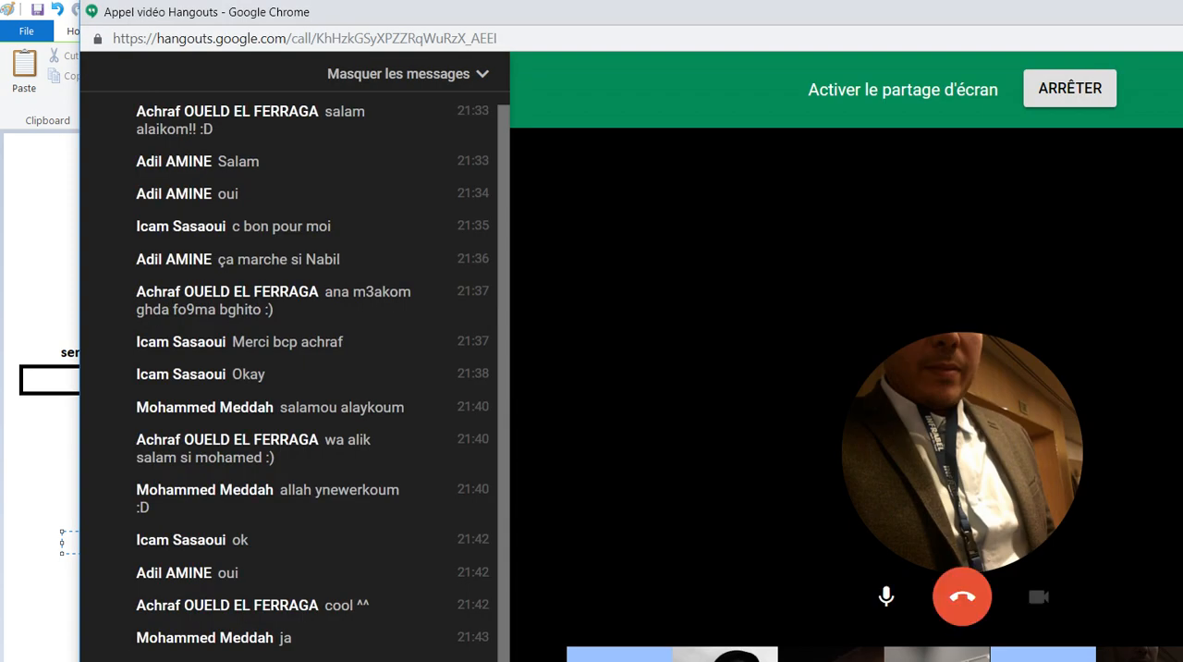
pyautogui.click(44, 472)
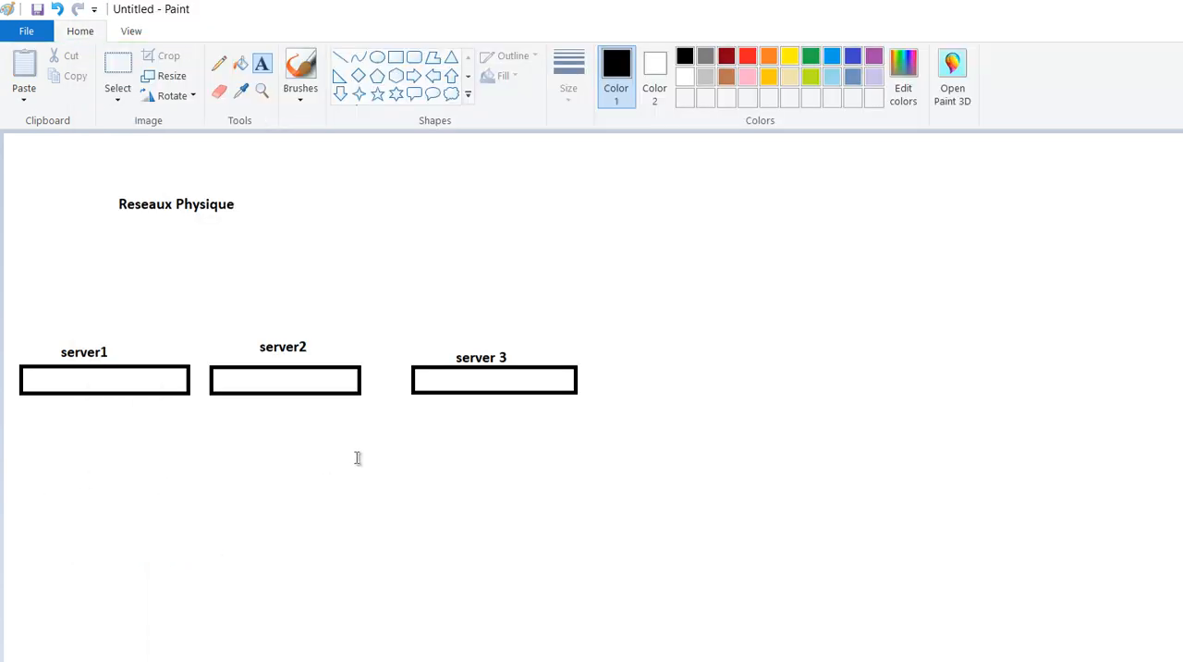
pyautogui.hotkey('alt', 'Tab')
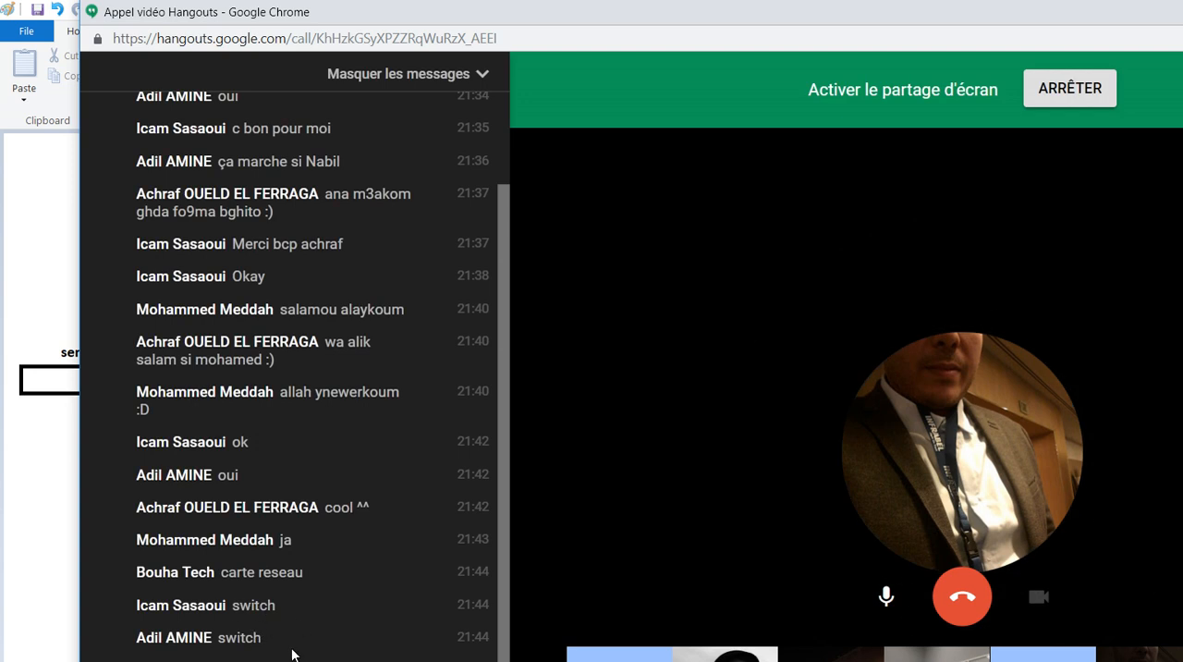
# - Return to Paint and draw a small rectangle on the inner lower edge of each of the three server boxes
pyautogui.click(30, 506)
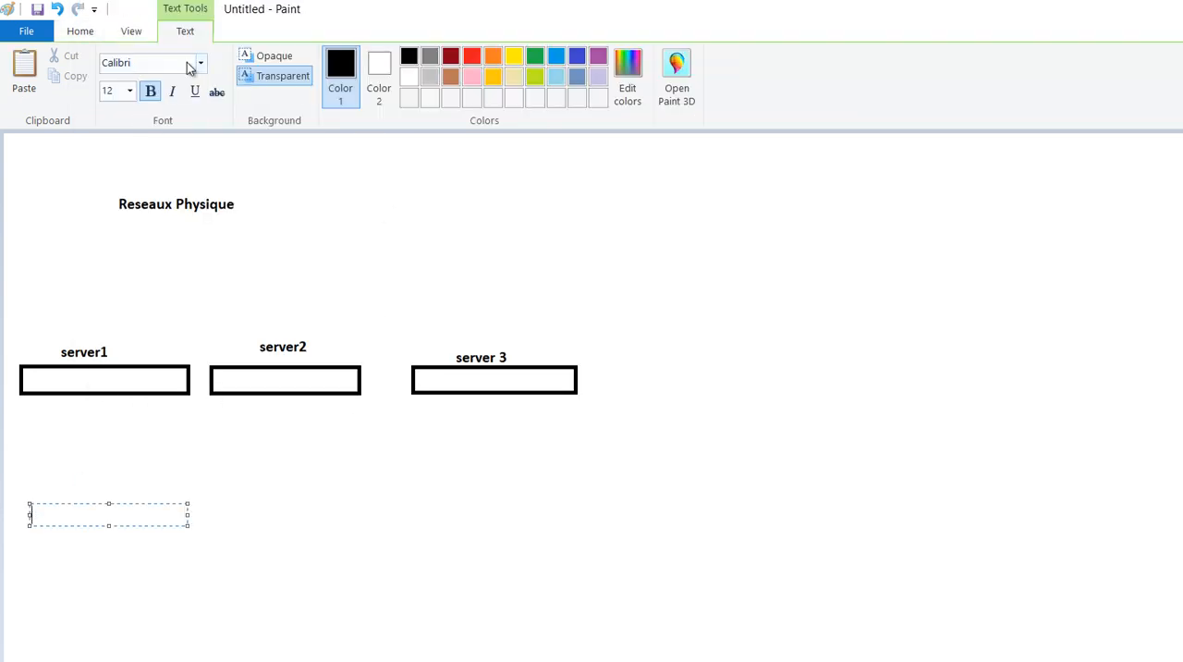
pyautogui.click(141, 35)
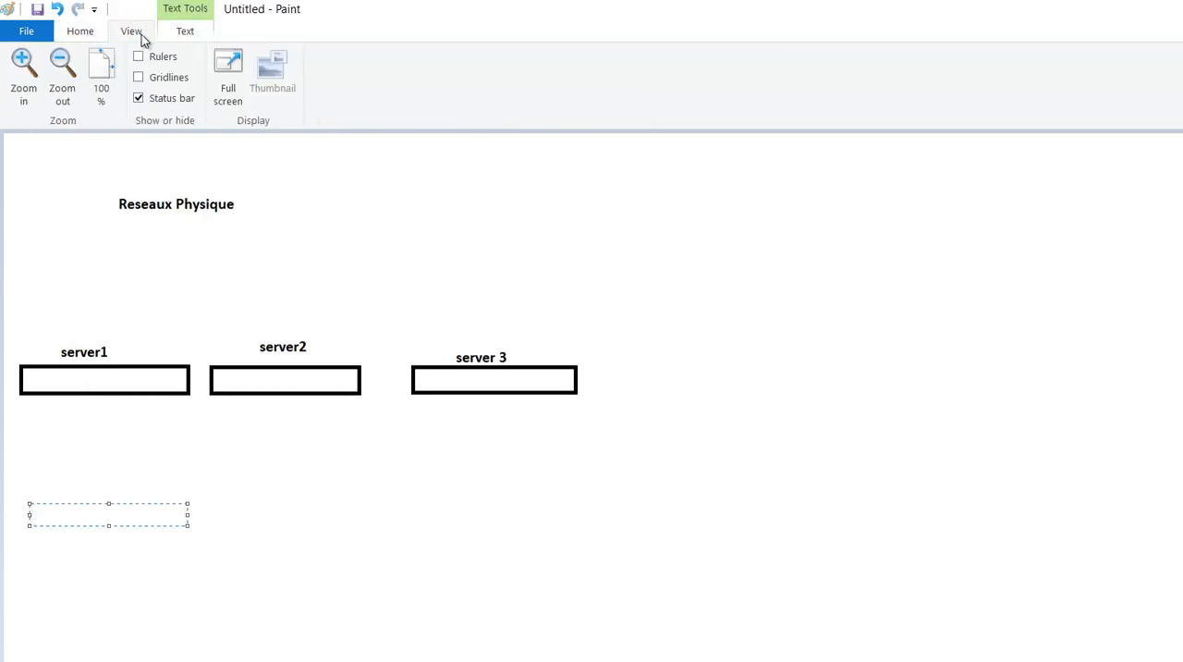
pyautogui.click(79, 32)
pyautogui.click(396, 58)
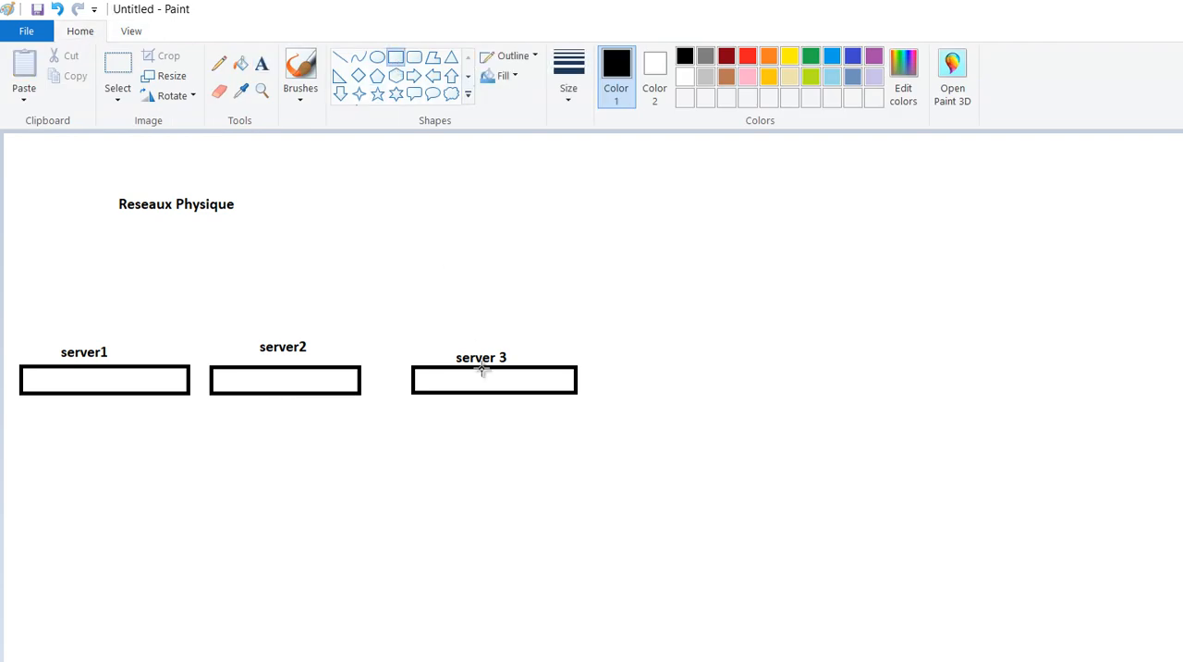
pyautogui.moveTo(481, 384); pyautogui.dragTo(498, 392)
pyautogui.moveTo(271, 383); pyautogui.dragTo(281, 392)
pyautogui.moveTo(100, 386); pyautogui.dragTo(113, 392)
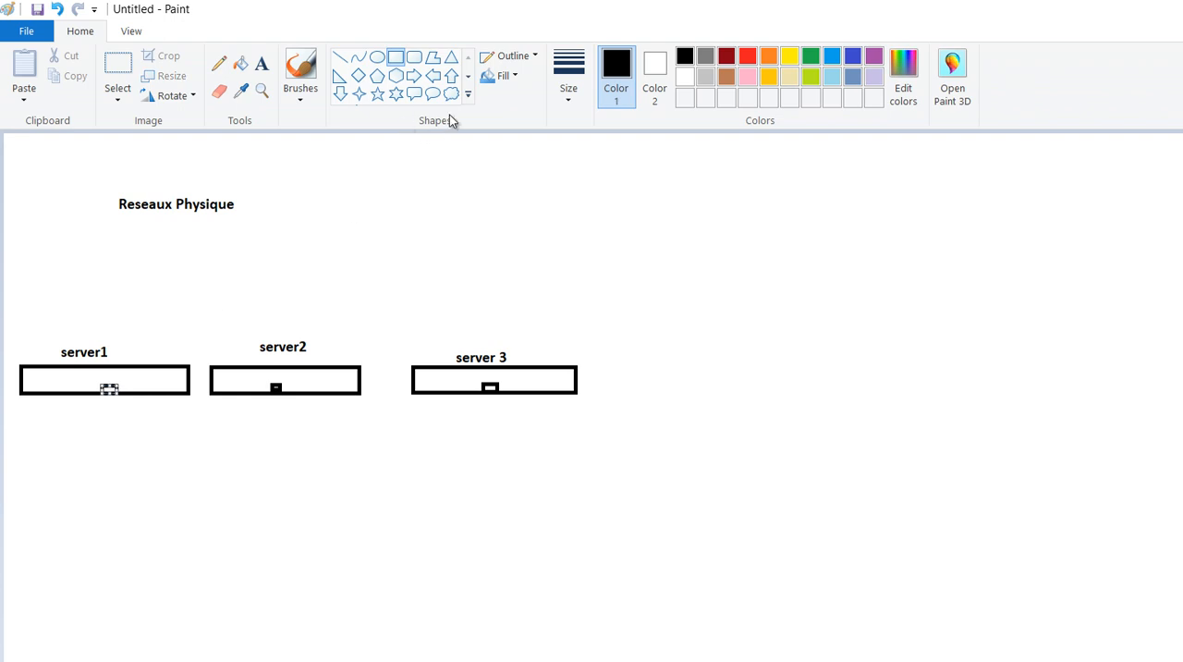
# - Add the text "NIC" above the small rectangle inside each of the three server boxes
pyautogui.click(262, 63)
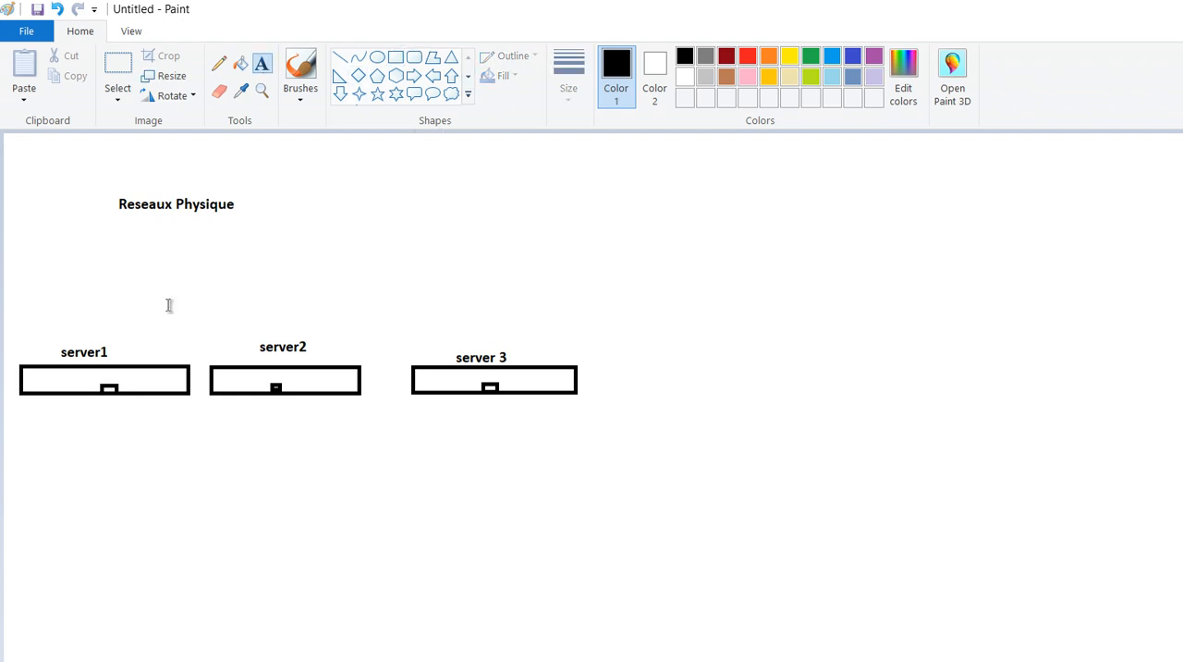
pyautogui.click(80, 367)
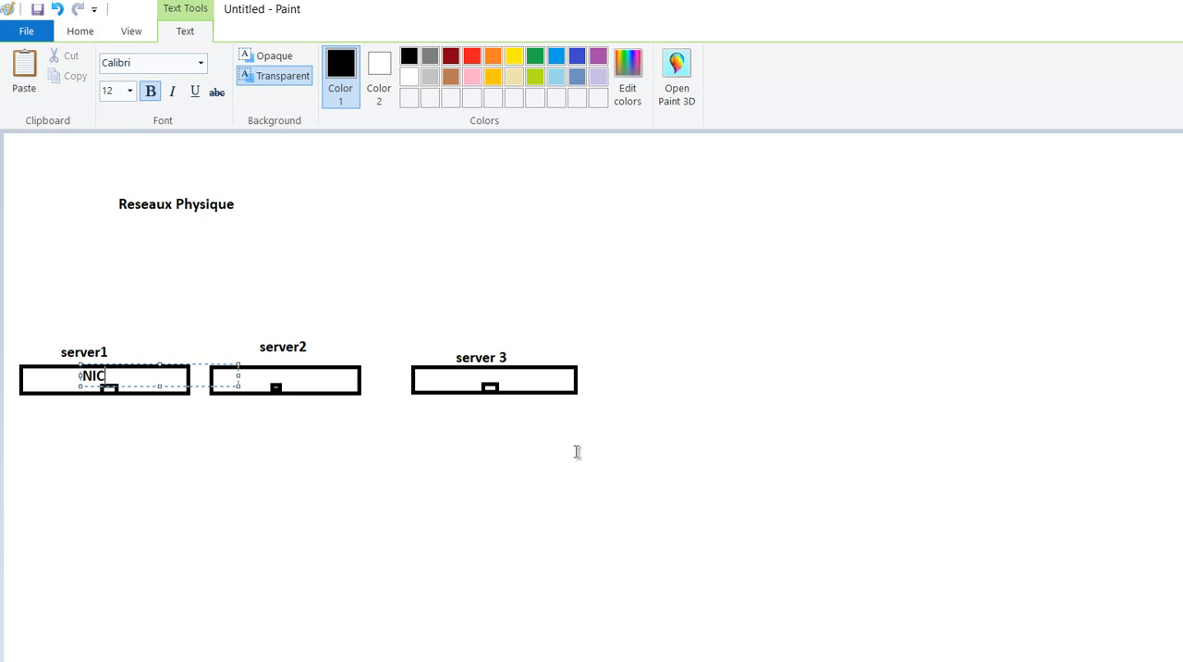
pyautogui.click(266, 377)
pyautogui.click(266, 377)
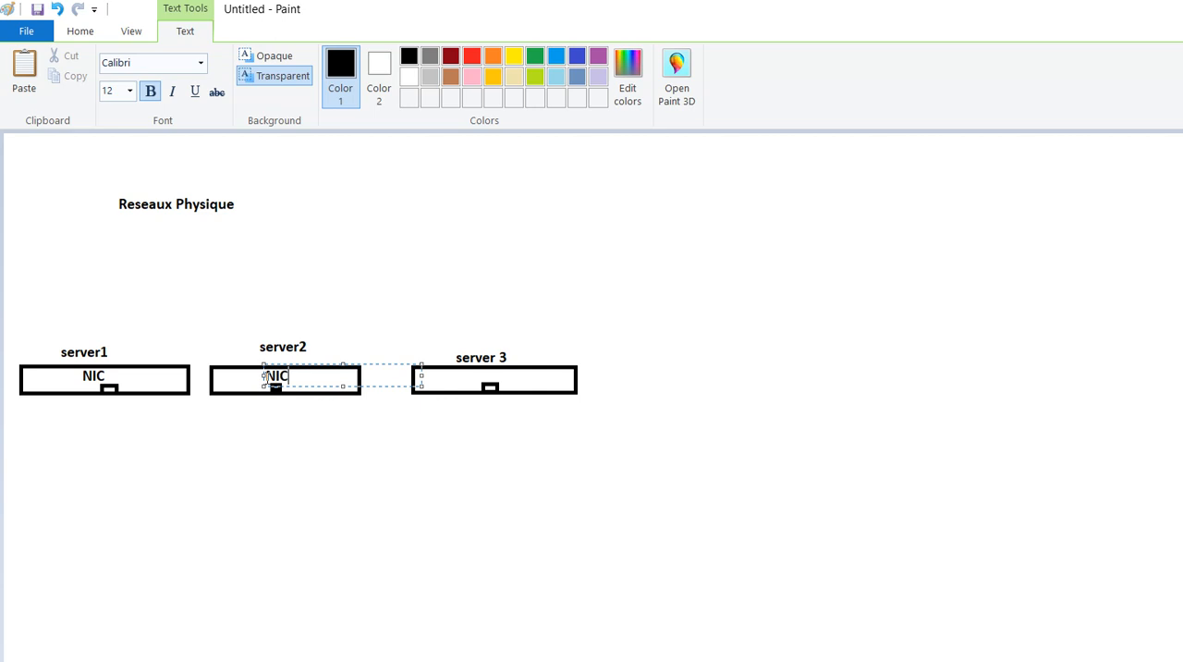
pyautogui.click(484, 372)
pyautogui.click(484, 376)
pyautogui.write('NIC')
pyautogui.click(416, 473)
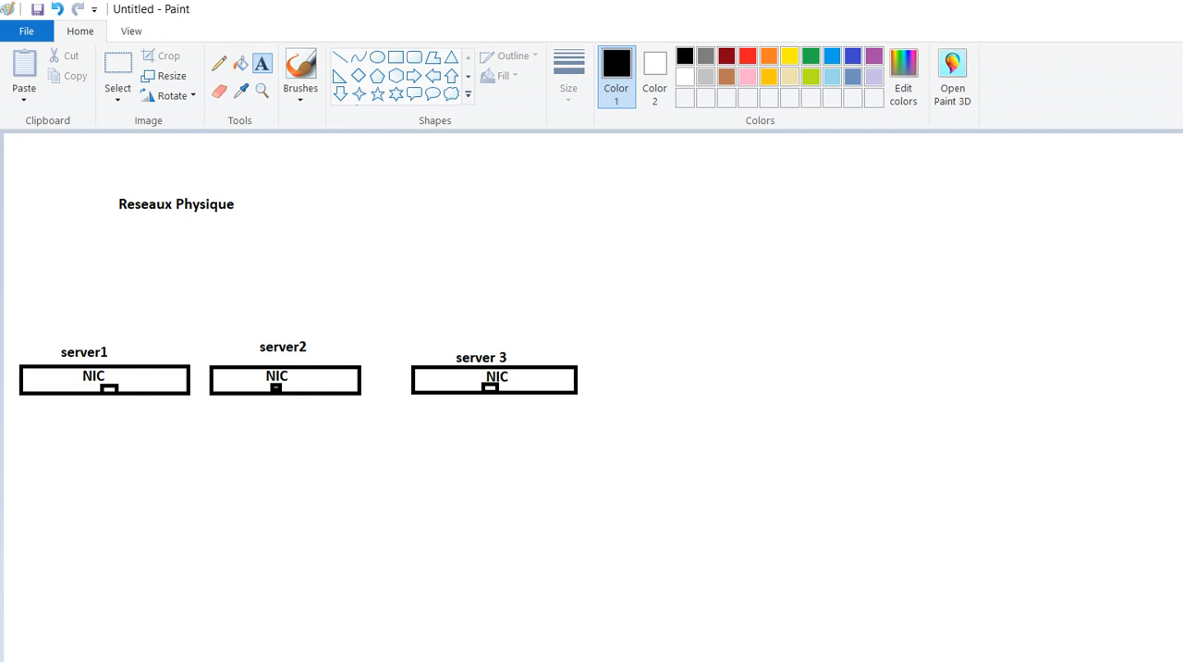
# - Add the note "NIC : Network Interface Card" at the left, well below the server boxes
pyautogui.click(16, 653)
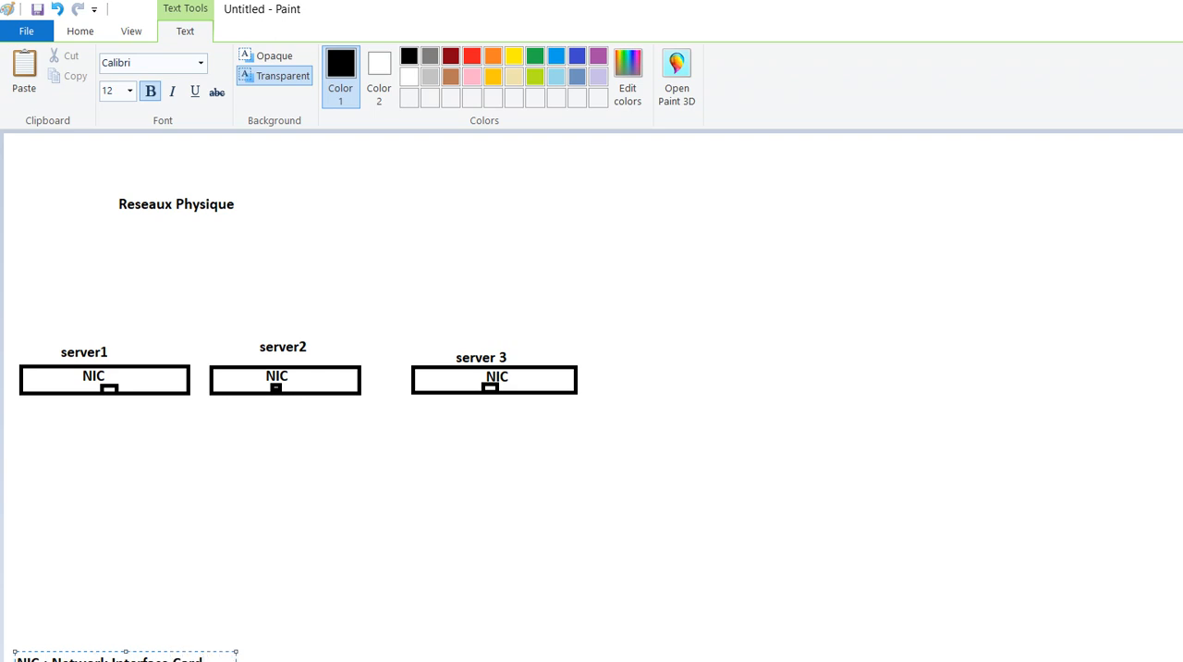
pyautogui.click(214, 432)
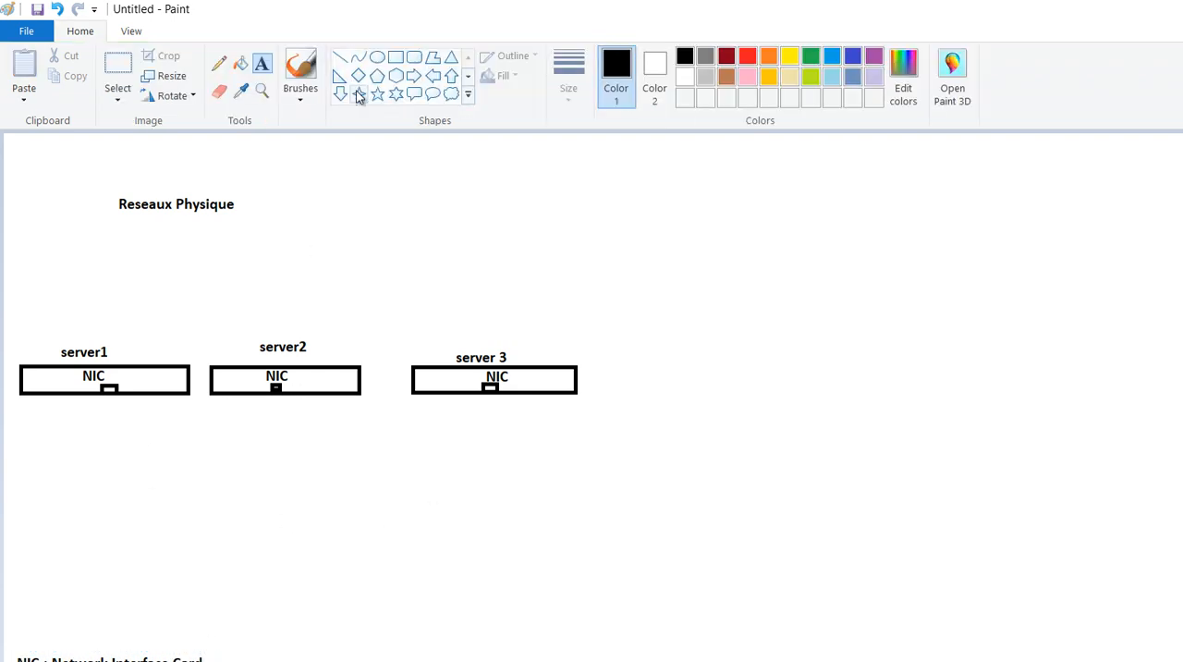
# - Draw a wide red rectangle below the server boxes and label it "switch" in red text underneath
pyautogui.click(396, 57)
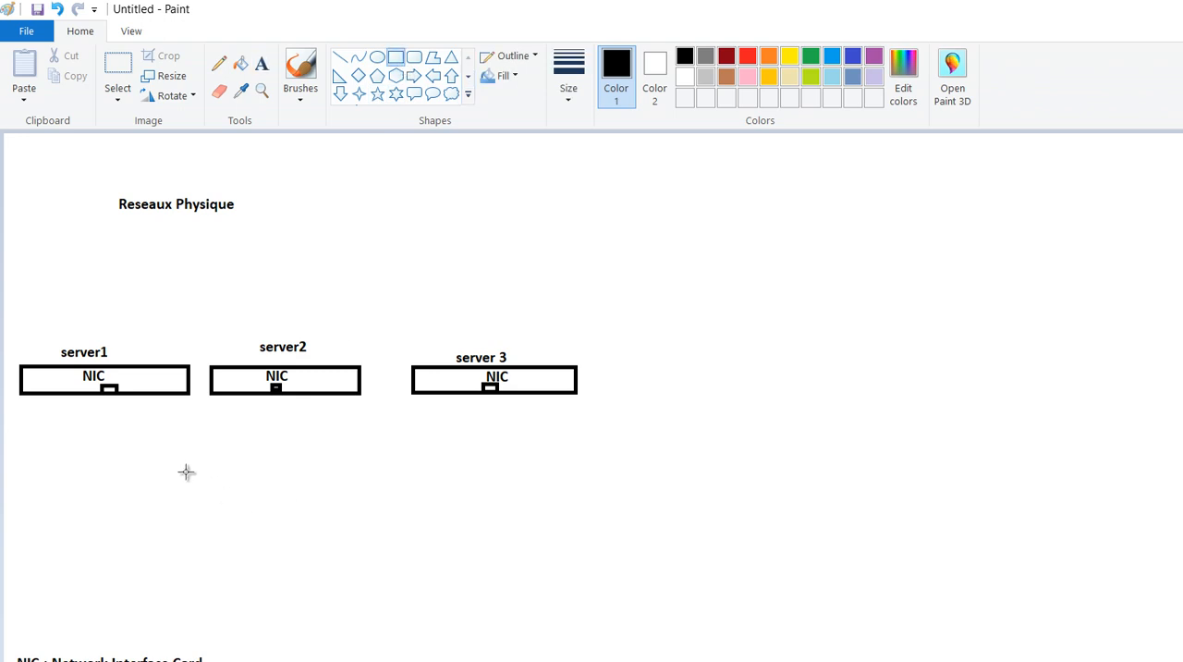
pyautogui.moveTo(188, 478)
pyautogui.mouseDown()
pyautogui.moveTo(362, 518)
pyautogui.moveTo(407, 516)
pyautogui.mouseUp()
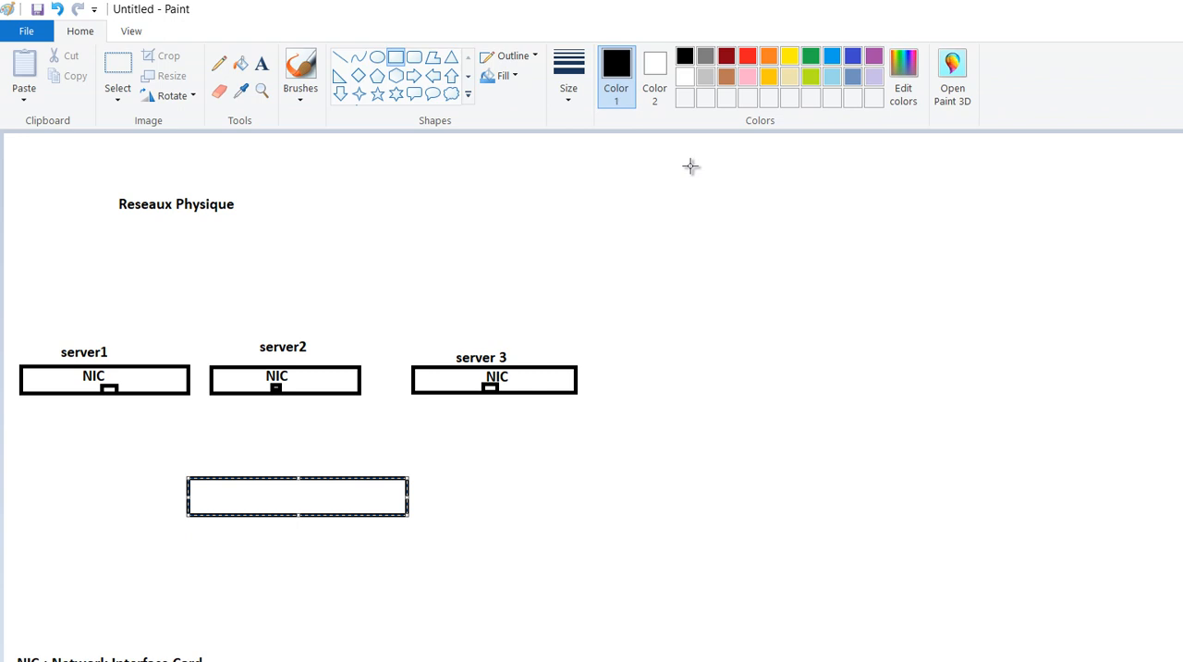
pyautogui.click(747, 57)
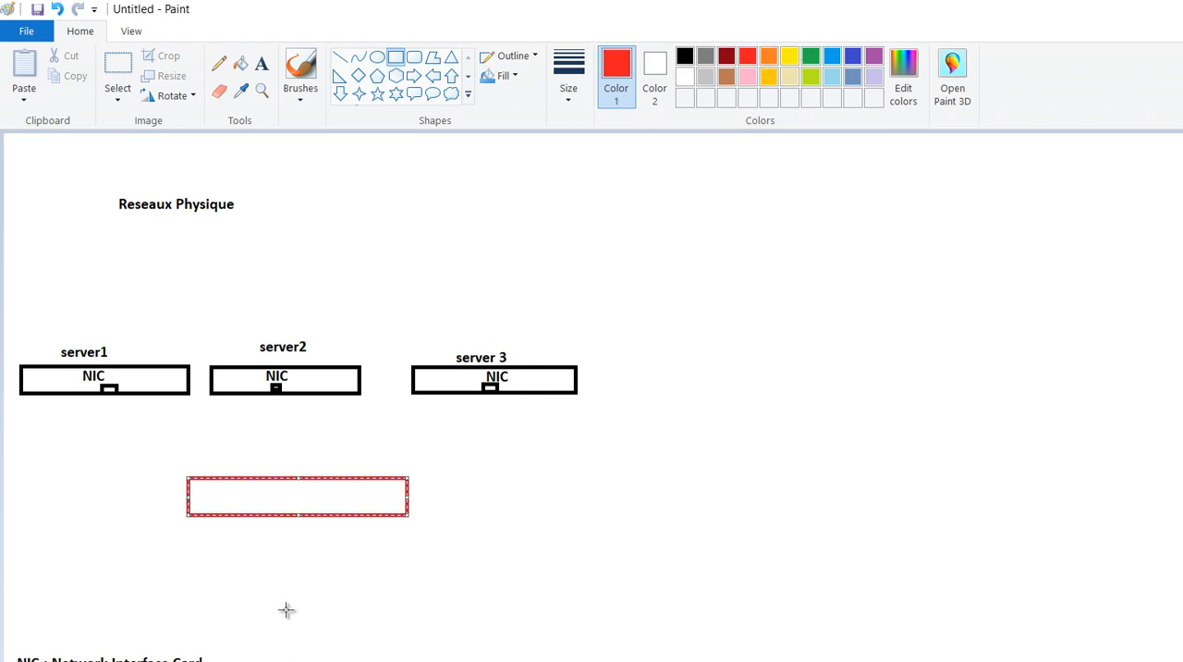
pyautogui.click(261, 63)
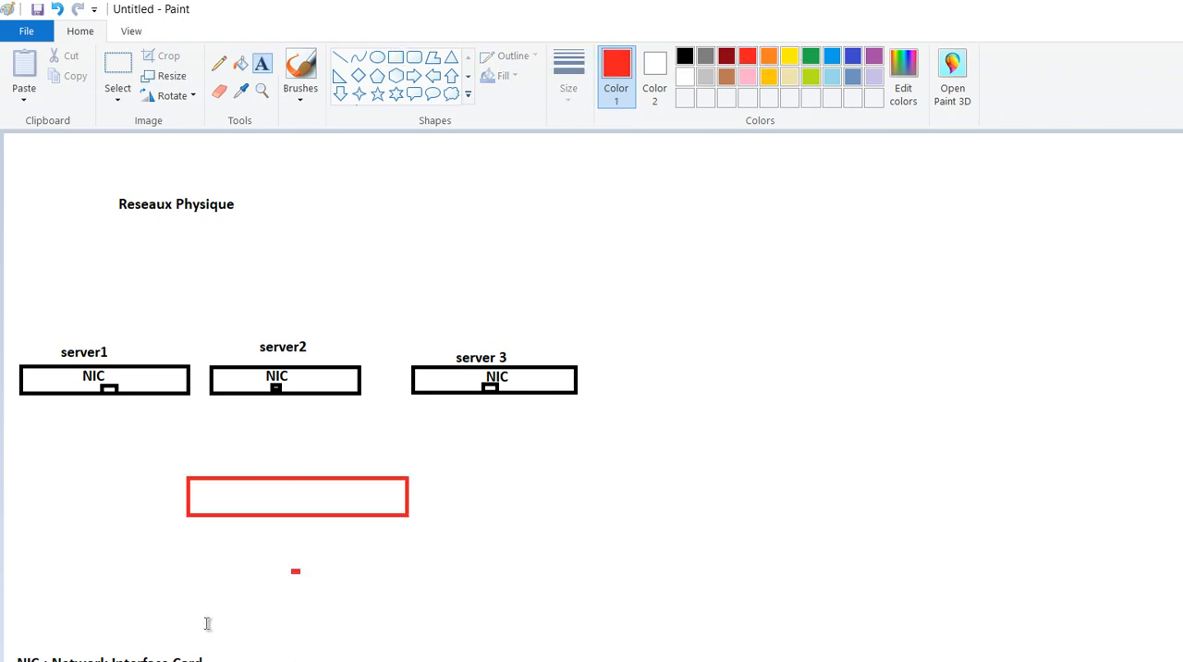
pyautogui.click(257, 524)
pyautogui.write('switch')
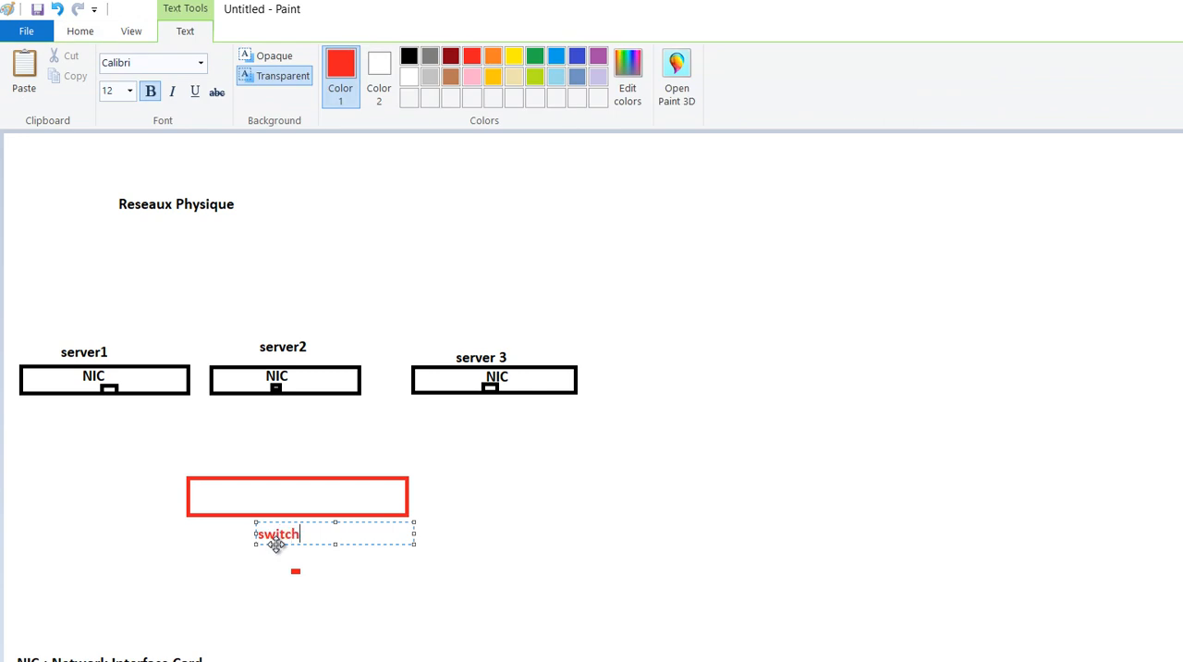
pyautogui.click(628, 587)
# - Connect the switch rectangle to the network card of each of the three servers with straight red lines
pyautogui.click(341, 58)
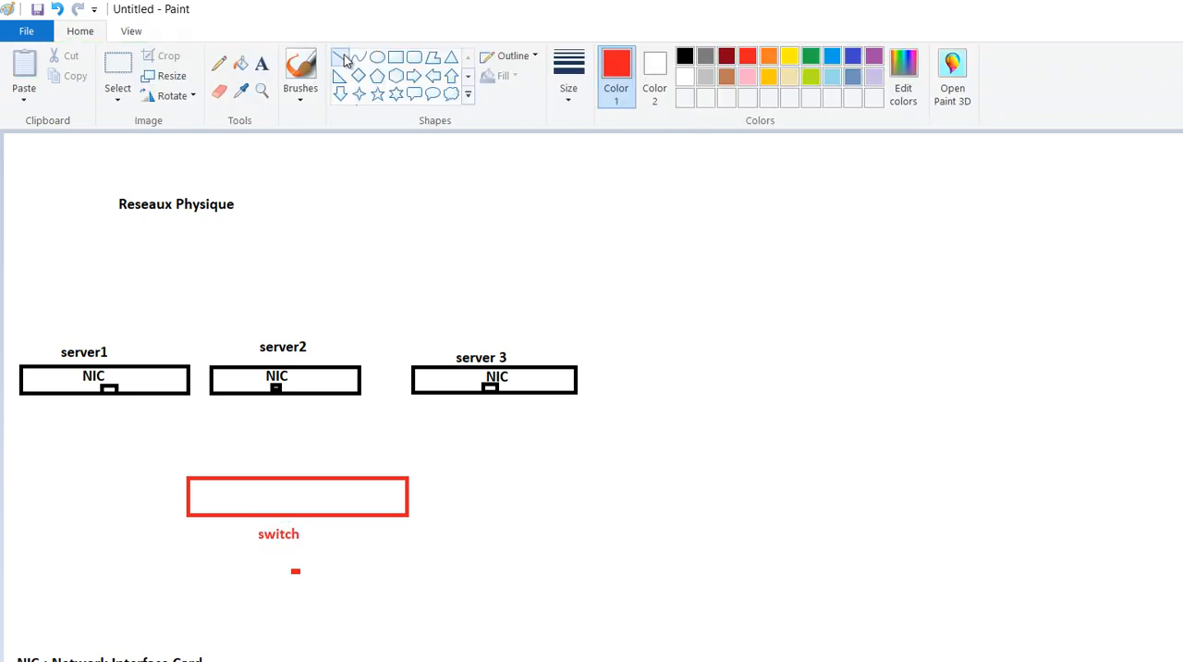
pyautogui.moveTo(203, 484); pyautogui.dragTo(109, 389)
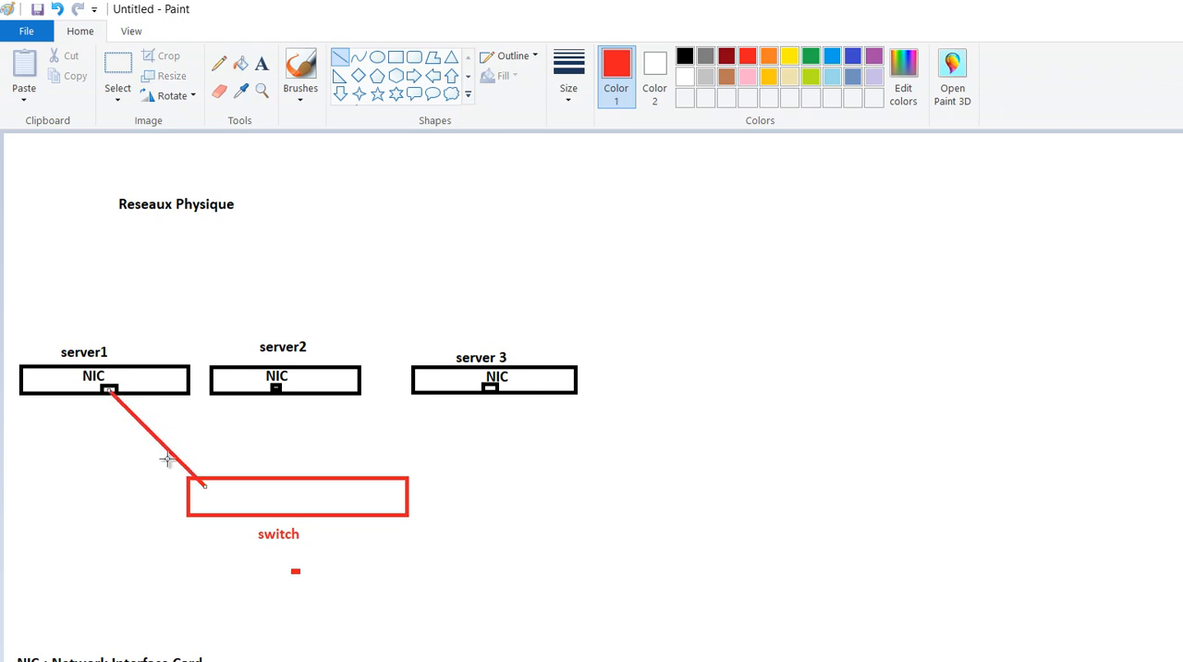
pyautogui.moveTo(291, 491); pyautogui.dragTo(275, 387)
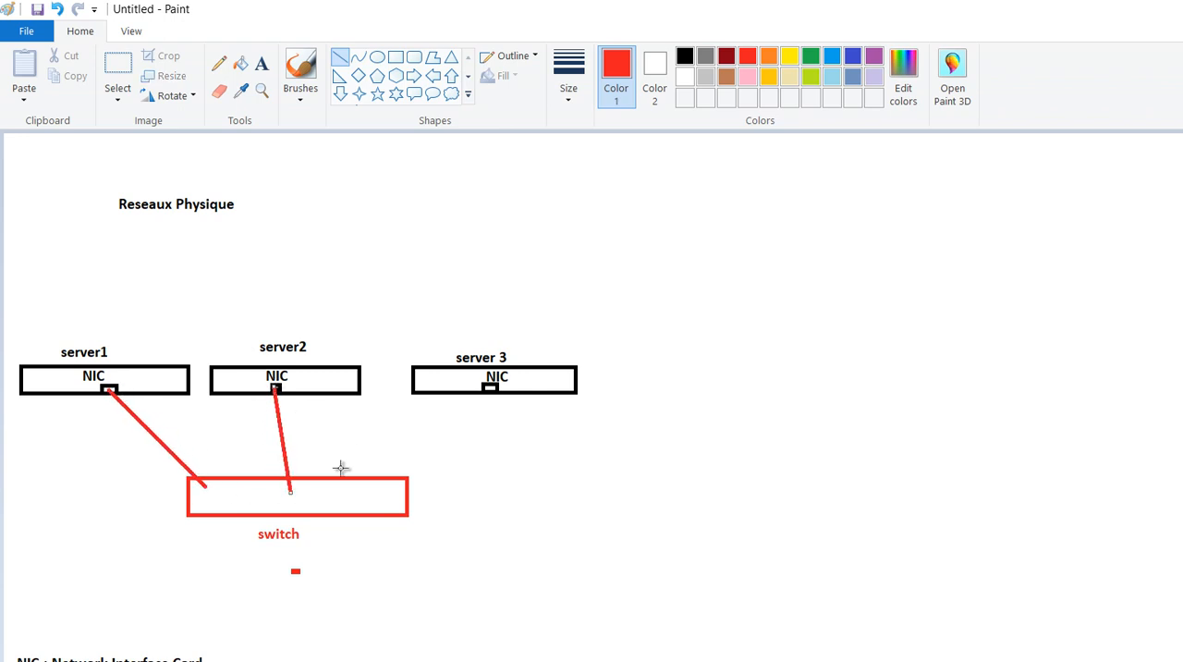
pyautogui.moveTo(349, 488)
pyautogui.mouseDown()
pyautogui.moveTo(480, 406)
pyautogui.moveTo(488, 388)
pyautogui.mouseUp()
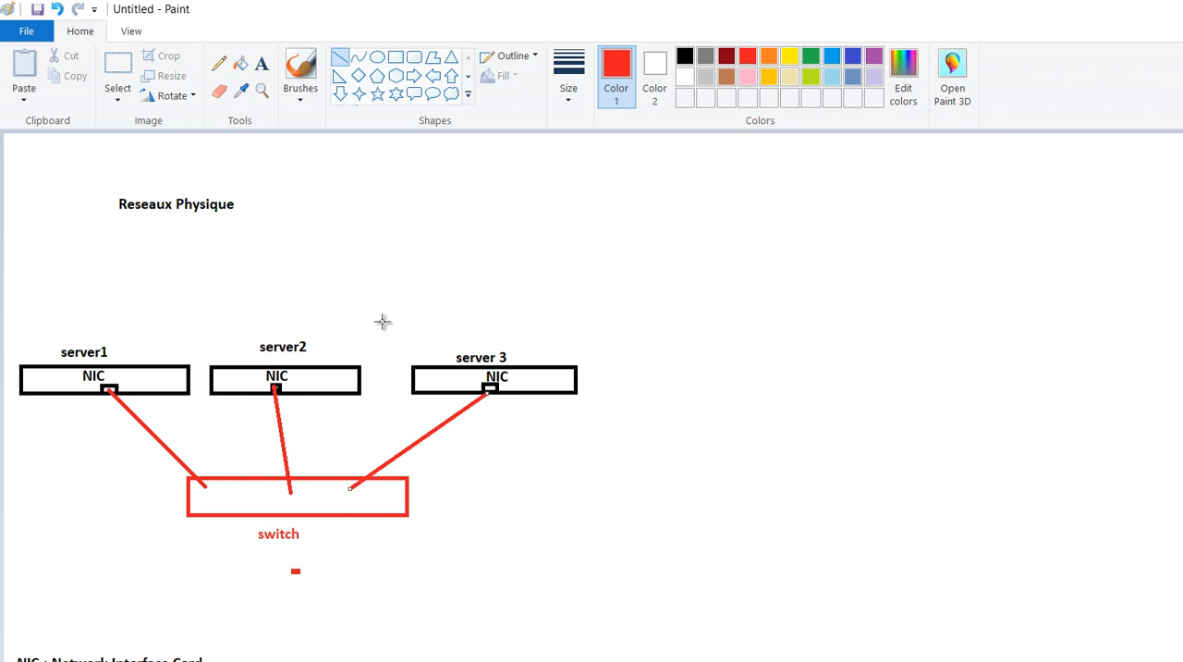
# - Add the red text "IP" beneath each of the three server boxes, next to its network card
pyautogui.click(261, 63)
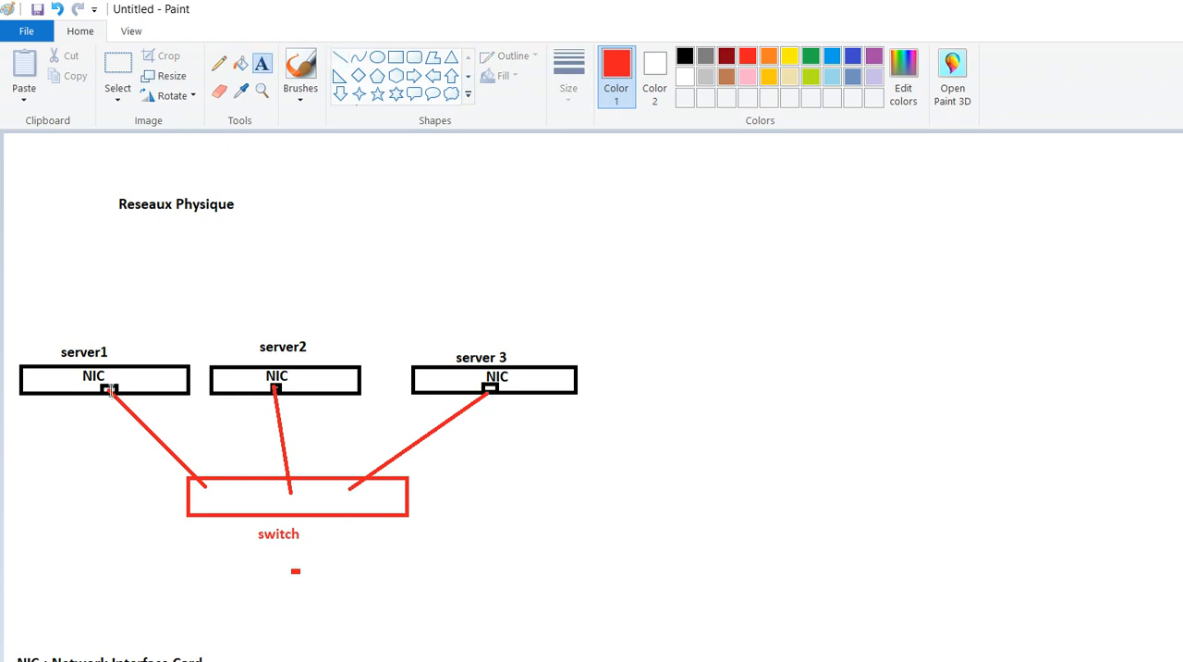
pyautogui.click(84, 416)
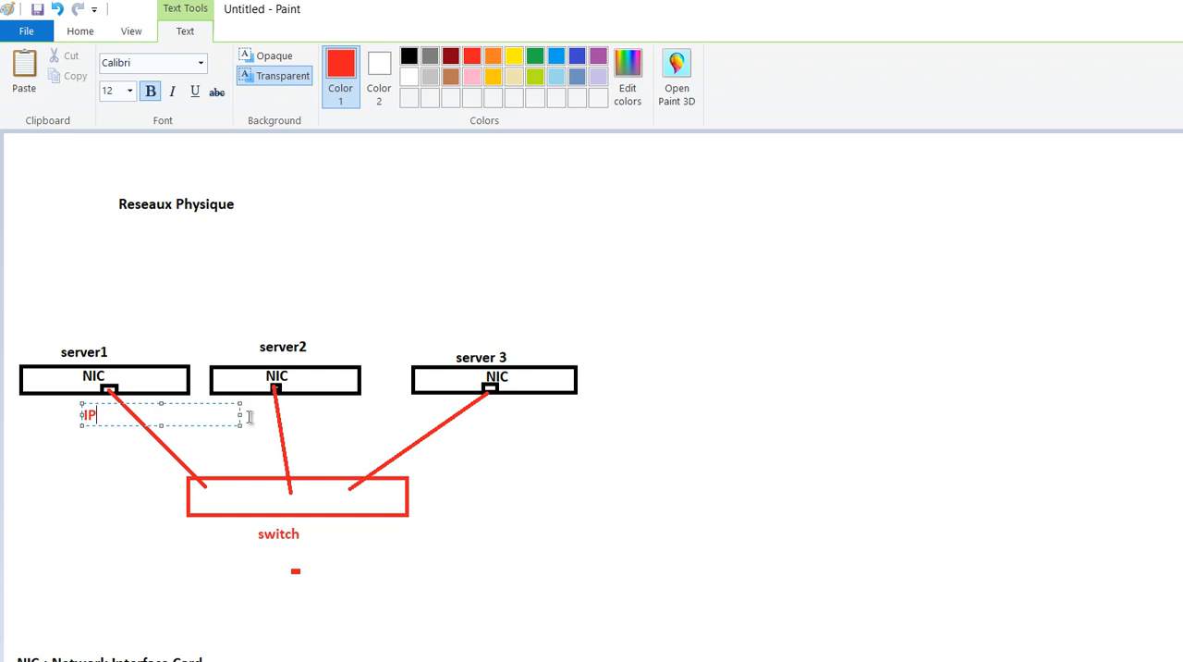
pyautogui.click(290, 409)
pyautogui.click(290, 409)
pyautogui.click(496, 407)
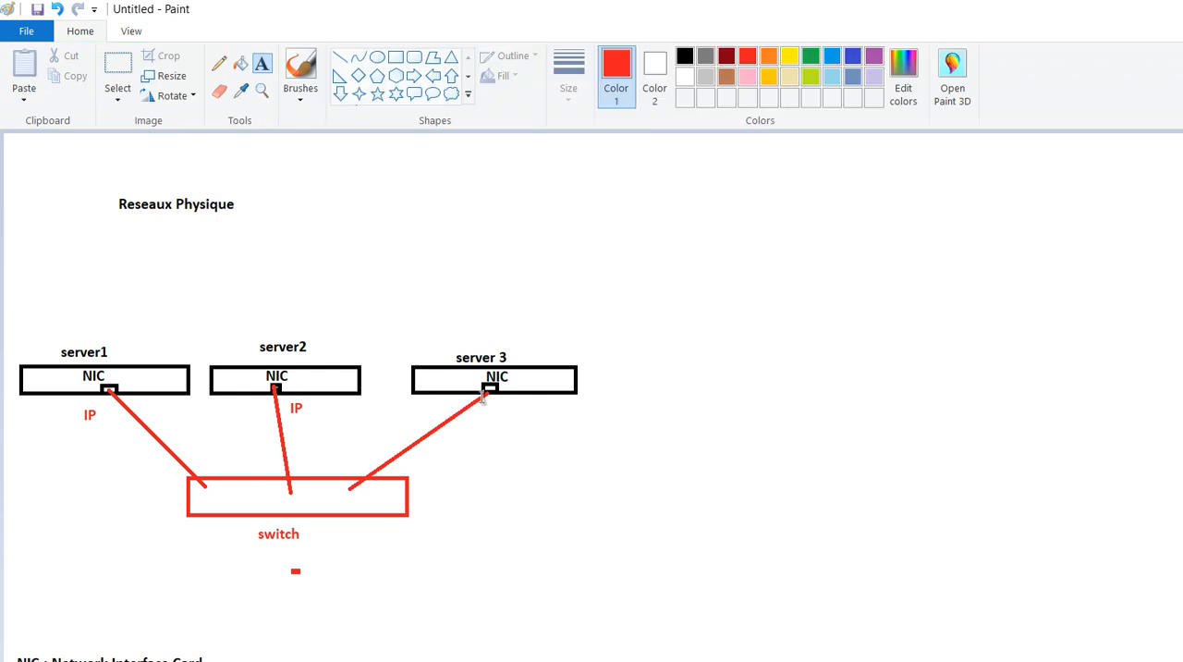
pyautogui.click(492, 403)
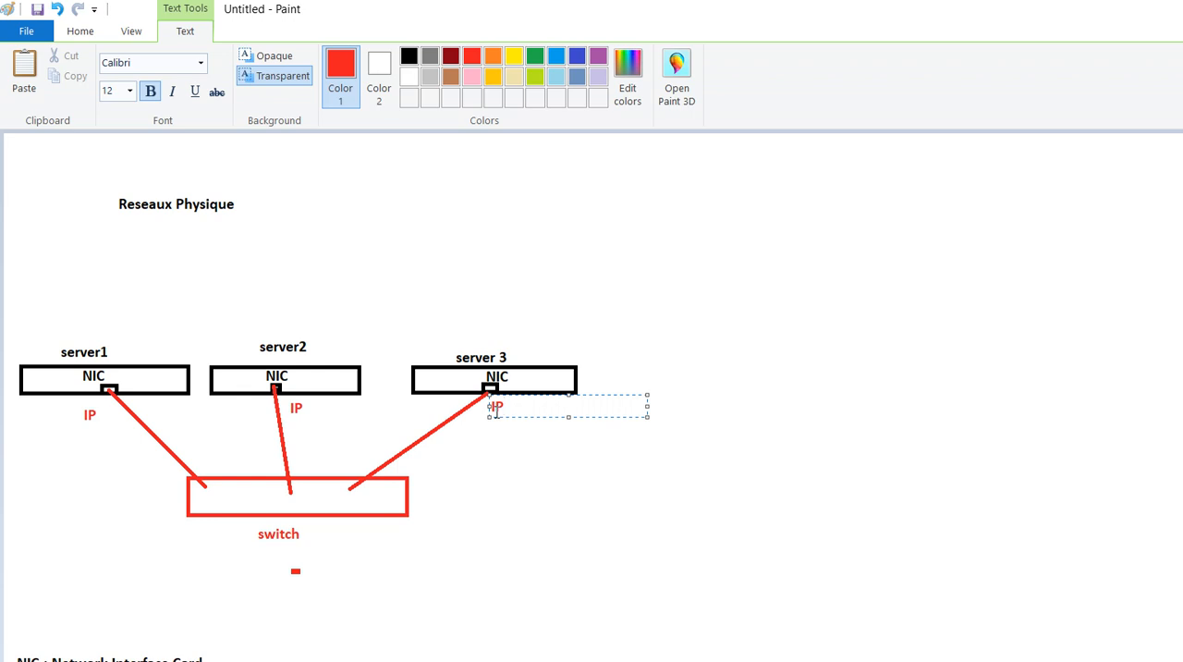
pyautogui.click(22, 497)
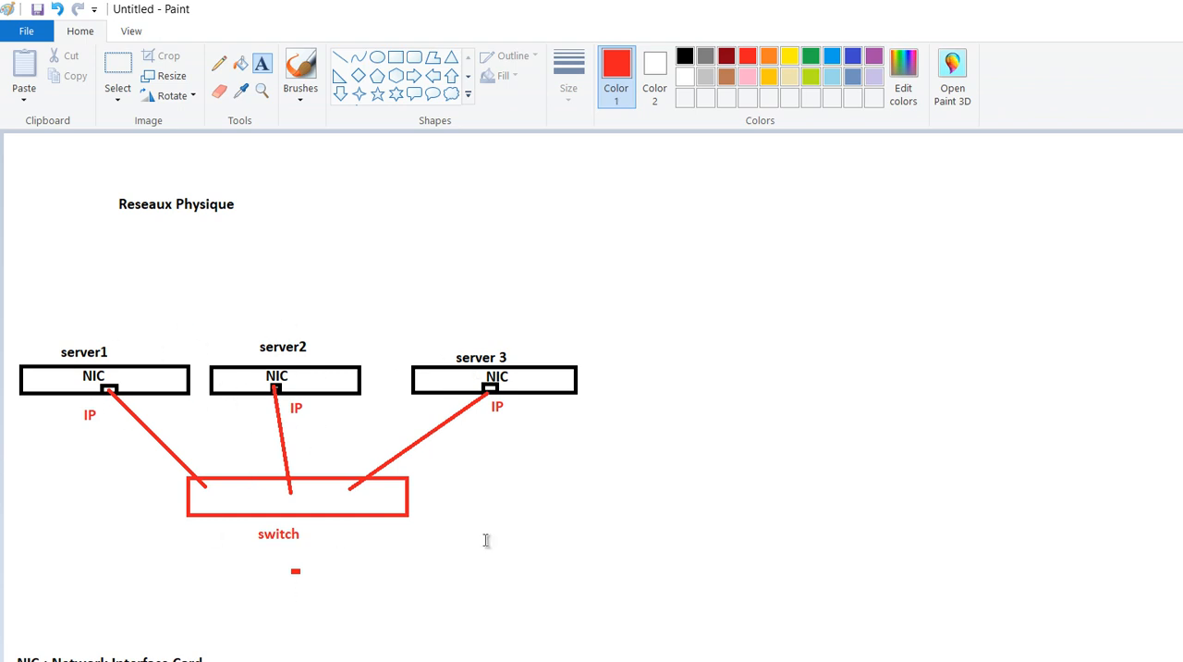
# - Draw a tall vertical red divider to the right of the physical diagram and add the red title "Reseaux Virtuels" beyond it
pyautogui.click(340, 61)
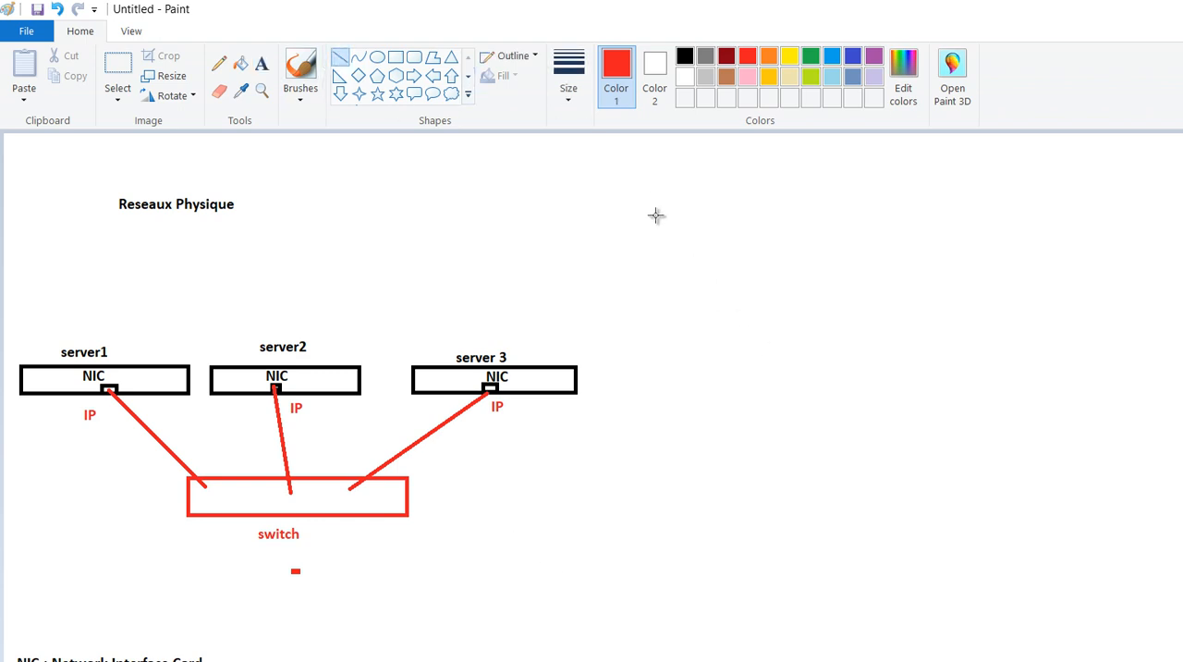
pyautogui.moveTo(652, 169); pyautogui.dragTo(652, 618)
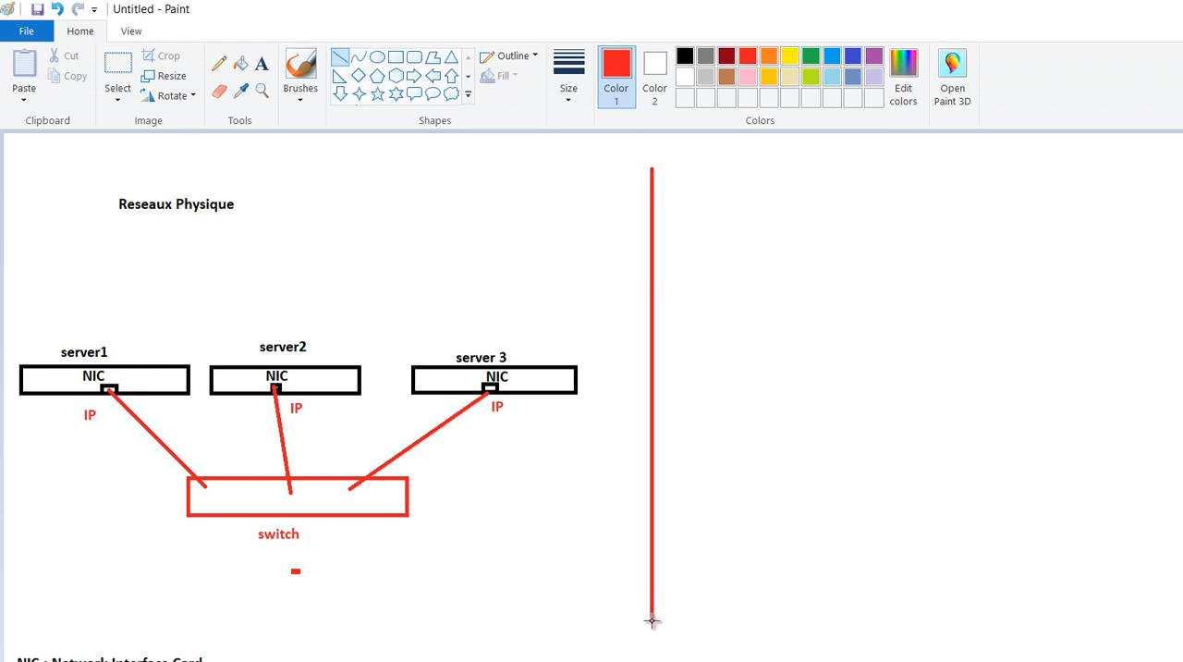
pyautogui.click(261, 63)
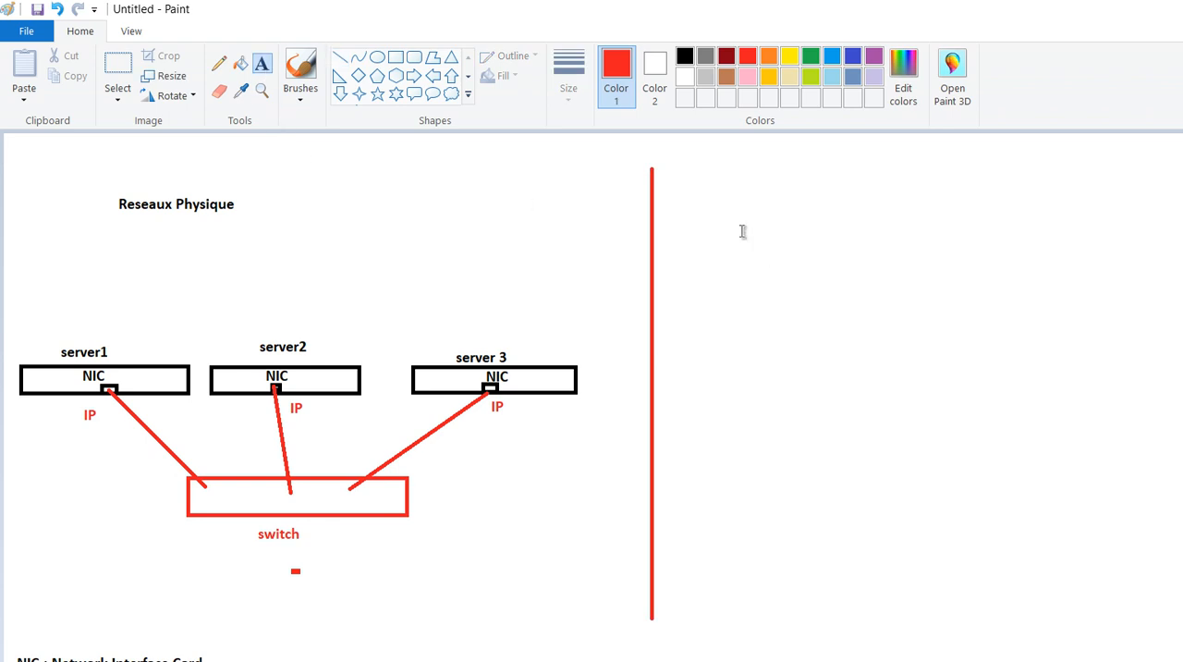
pyautogui.click(884, 205)
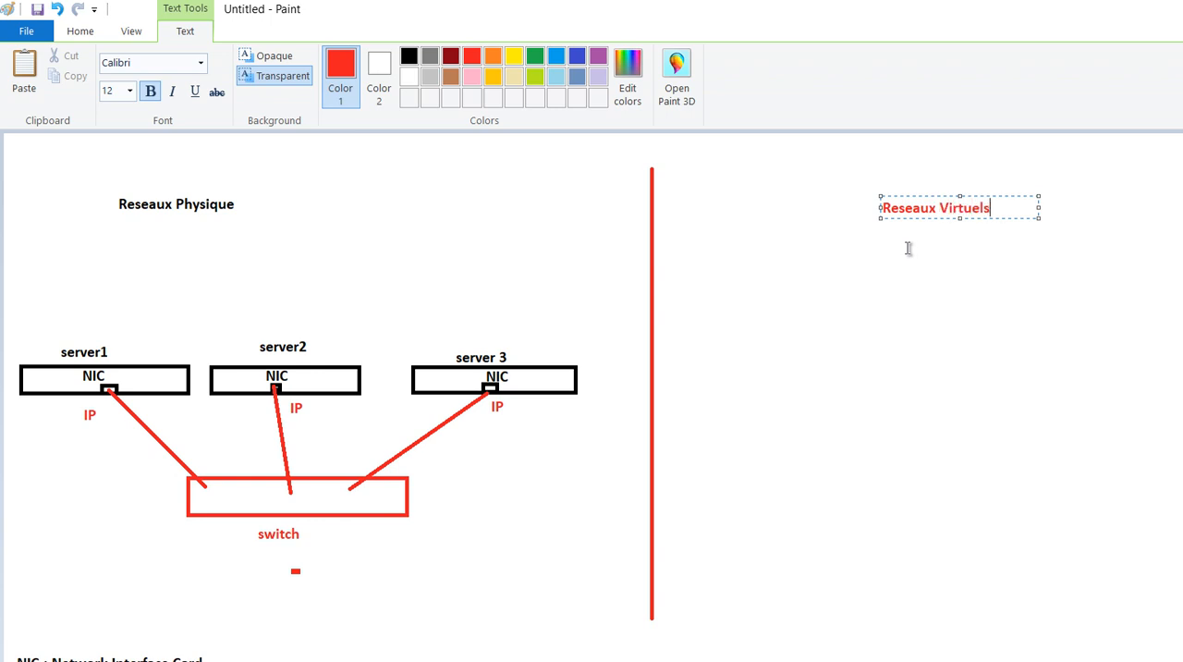
pyautogui.click(951, 306)
pyautogui.click(395, 56)
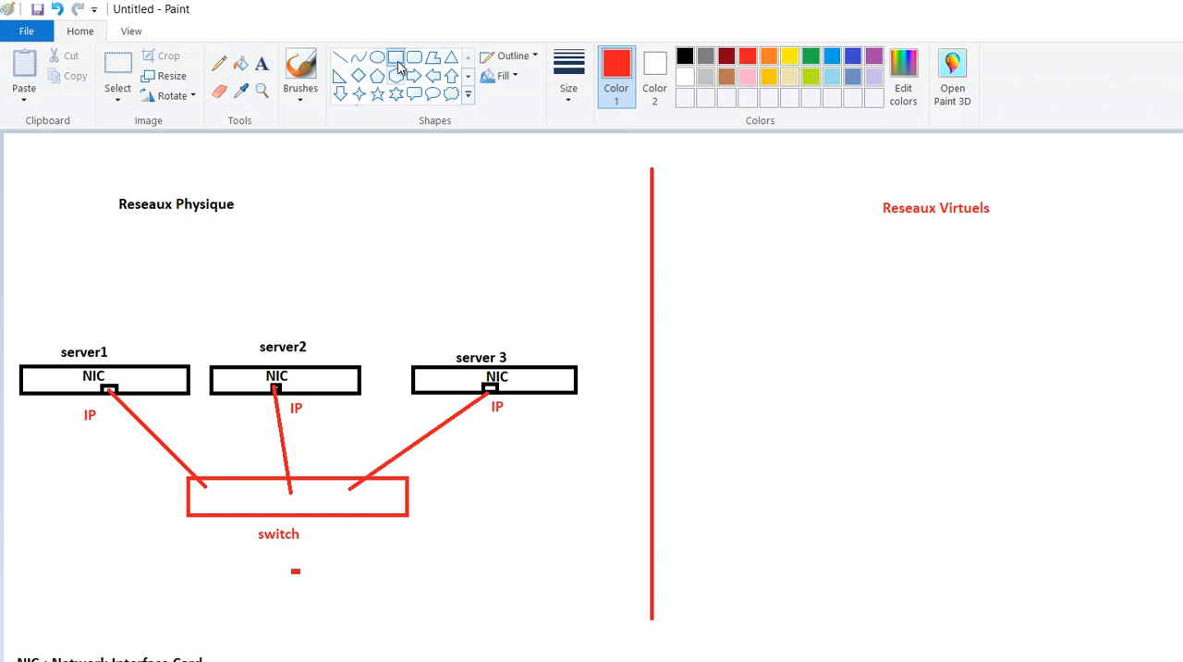
pyautogui.moveTo(699, 401); pyautogui.dragTo(854, 428)
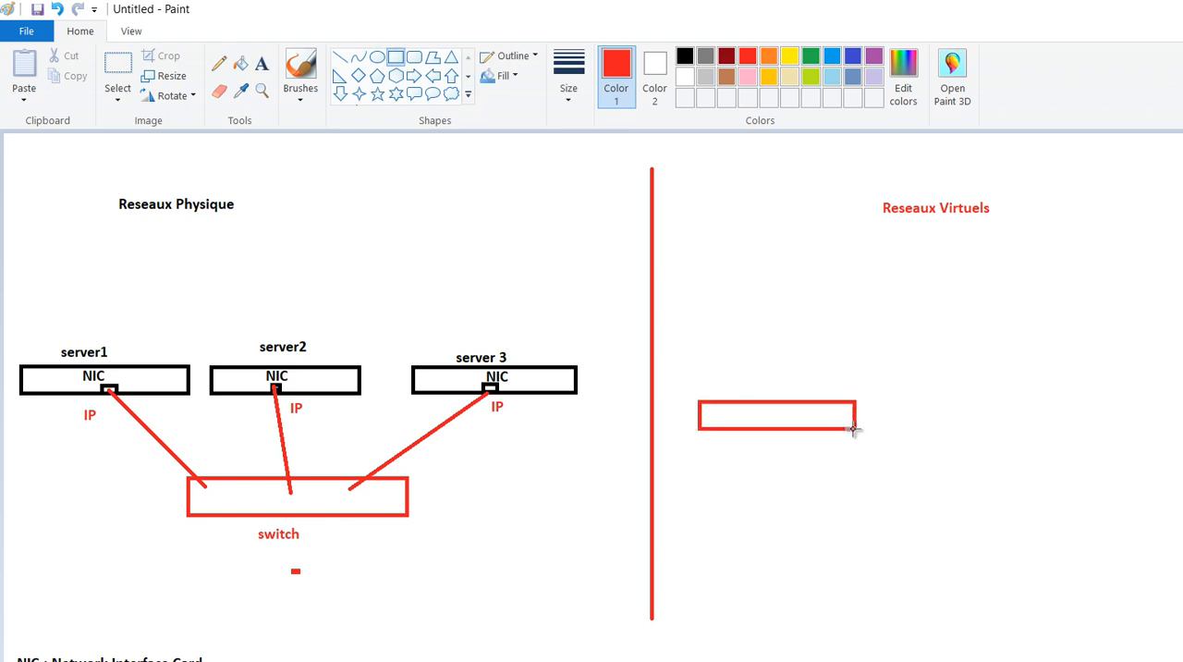
pyautogui.click(685, 57)
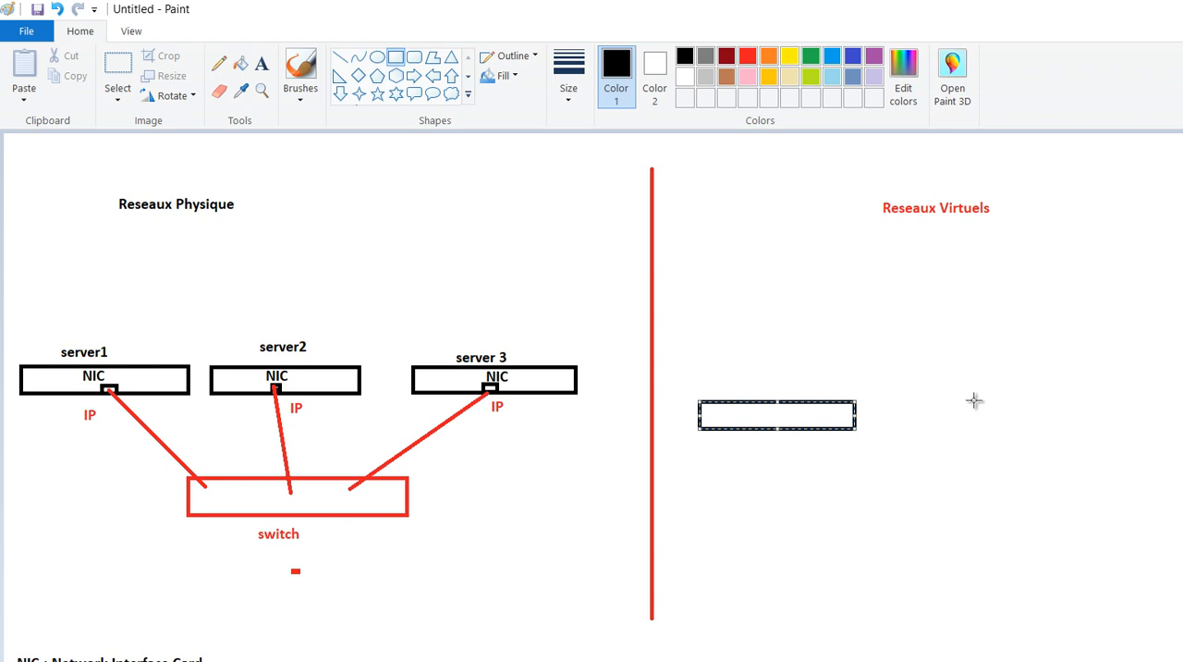
pyautogui.hotkey('ctrl', 'z')
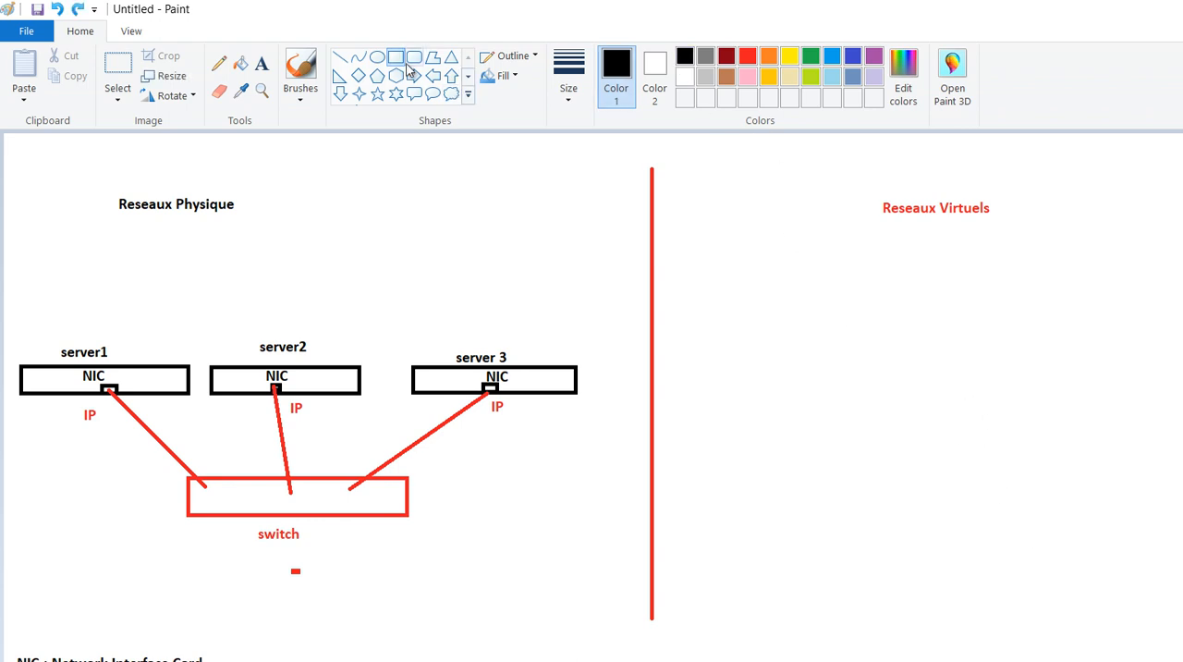